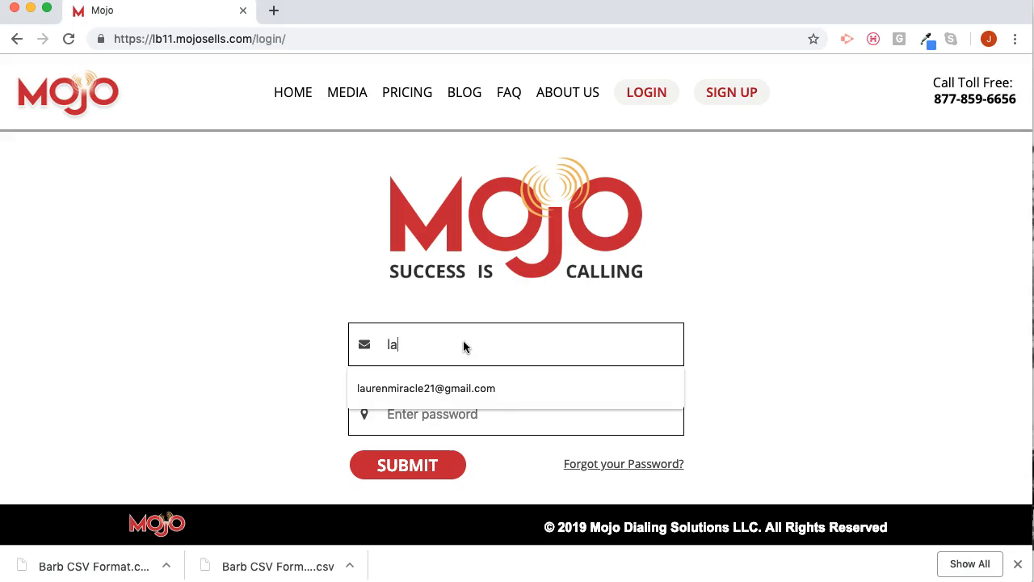
- Log in with the account e-mail and password, and dismiss the browser's offer to save the password
{"action": "key", "text": "Tab"}
{"action": "type", "text": "********"}
{"action": "left_click", "coordinate": [401, 466]}
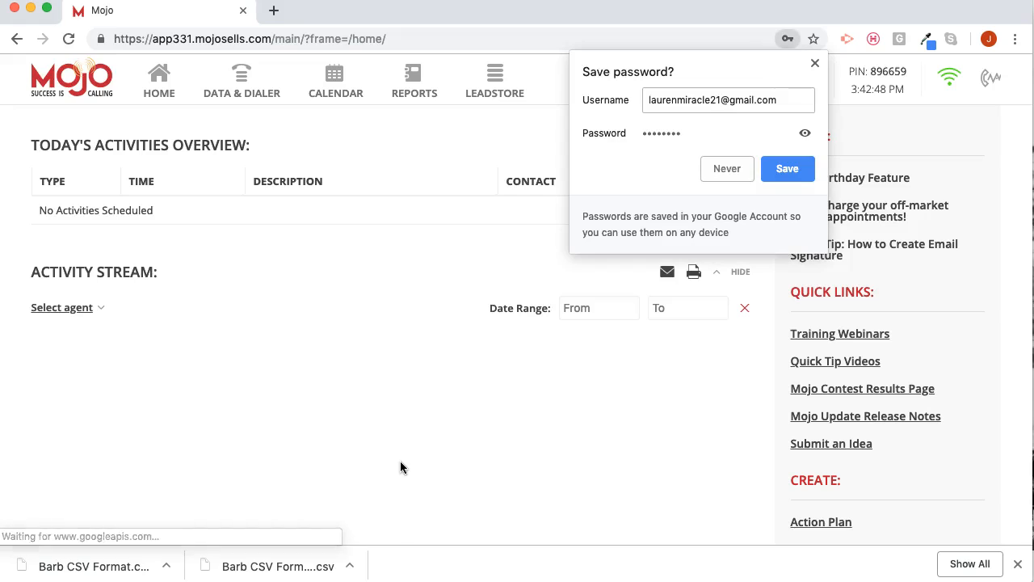
{"action": "left_click", "coordinate": [815, 63]}
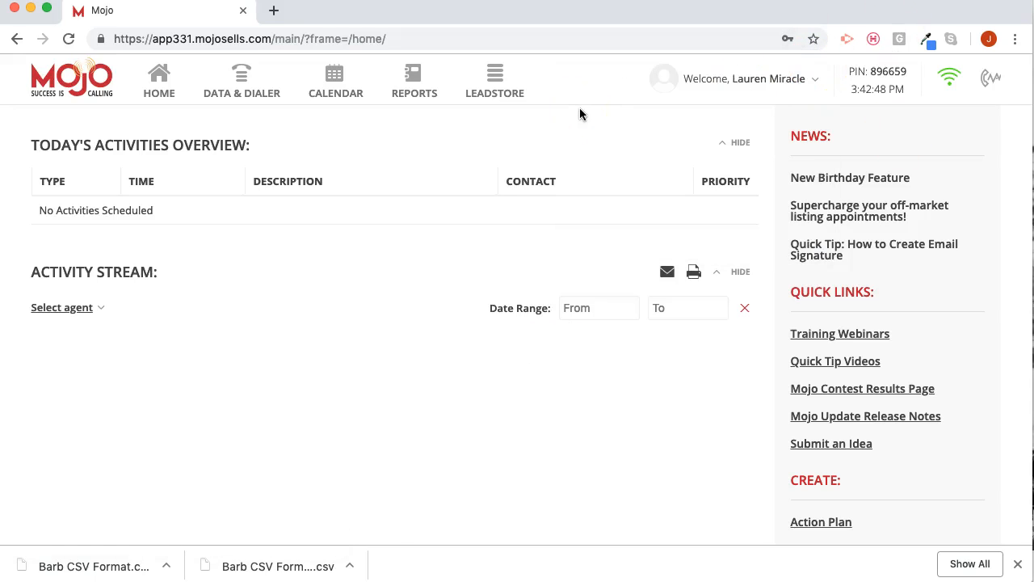
- Open the account's dialer settings, where the caller IDs are managed
{"action": "left_click", "coordinate": [757, 78]}
{"action": "left_click", "coordinate": [812, 142]}
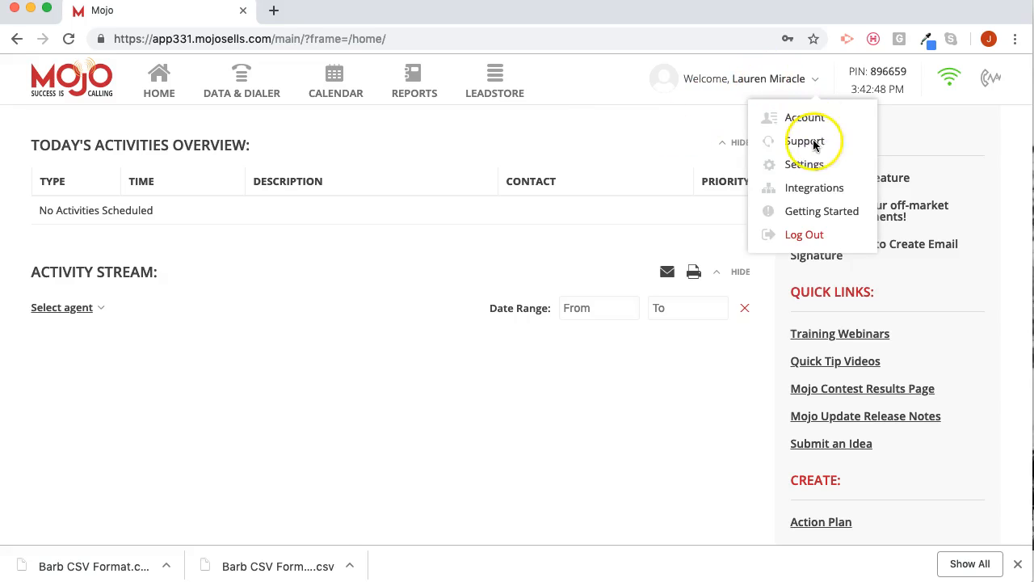
{"action": "left_click", "coordinate": [808, 167]}
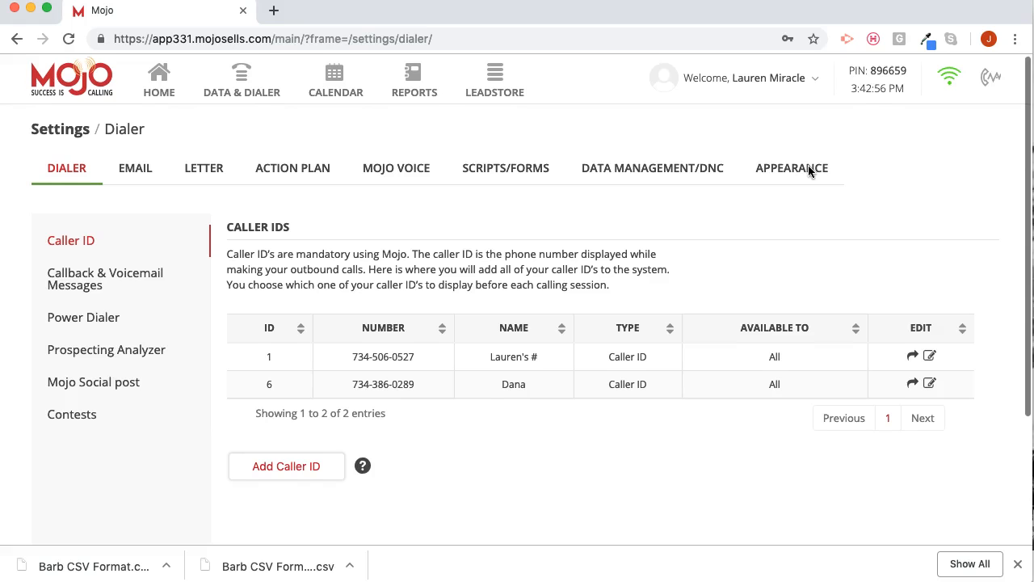
- Try to add a caller ID with a cell phone number and a name for it, and request the verification call
{"action": "left_click", "coordinate": [312, 467]}
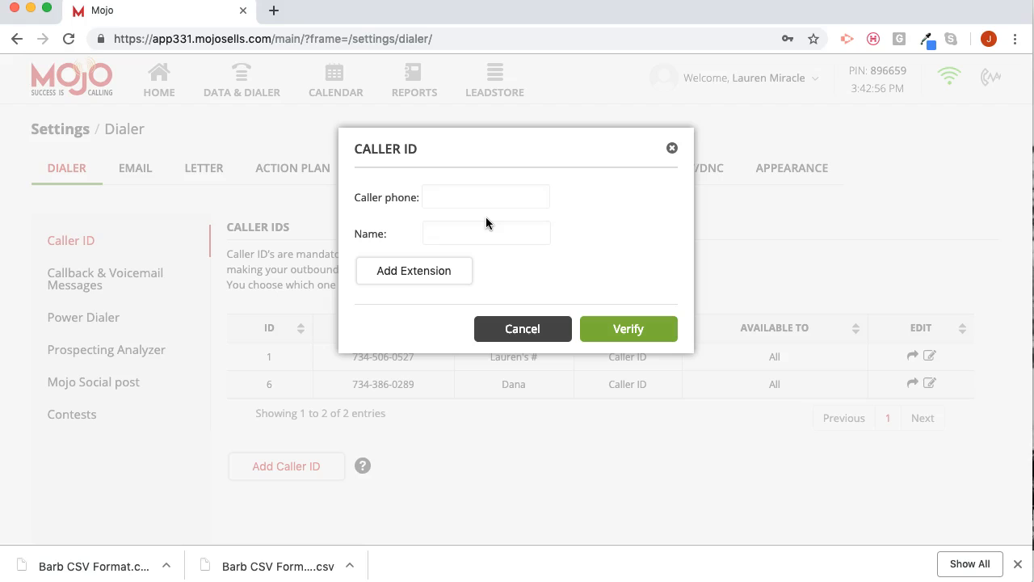
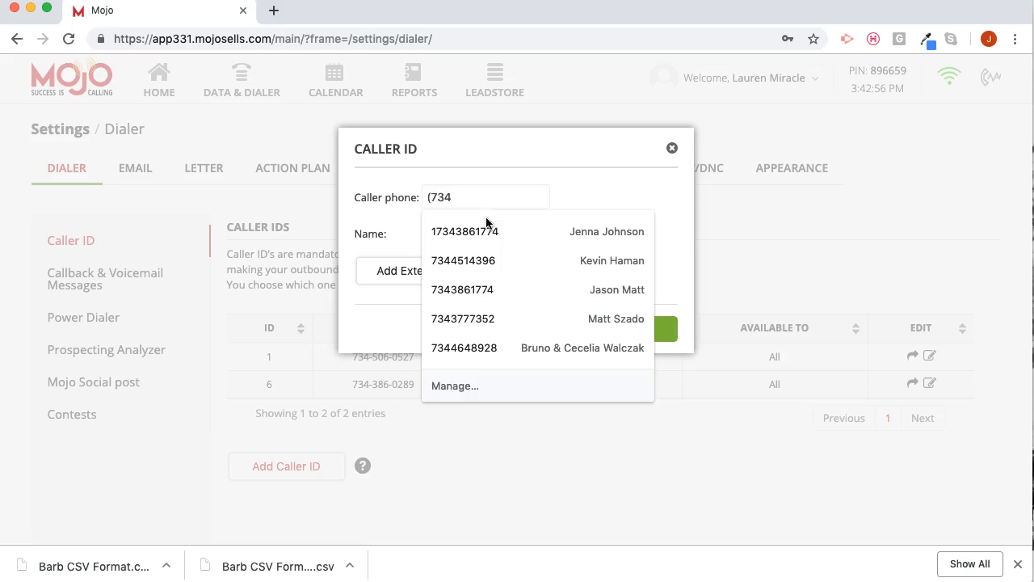
{"action": "left_click", "coordinate": [491, 236]}
{"action": "type", "text": "Greg"}
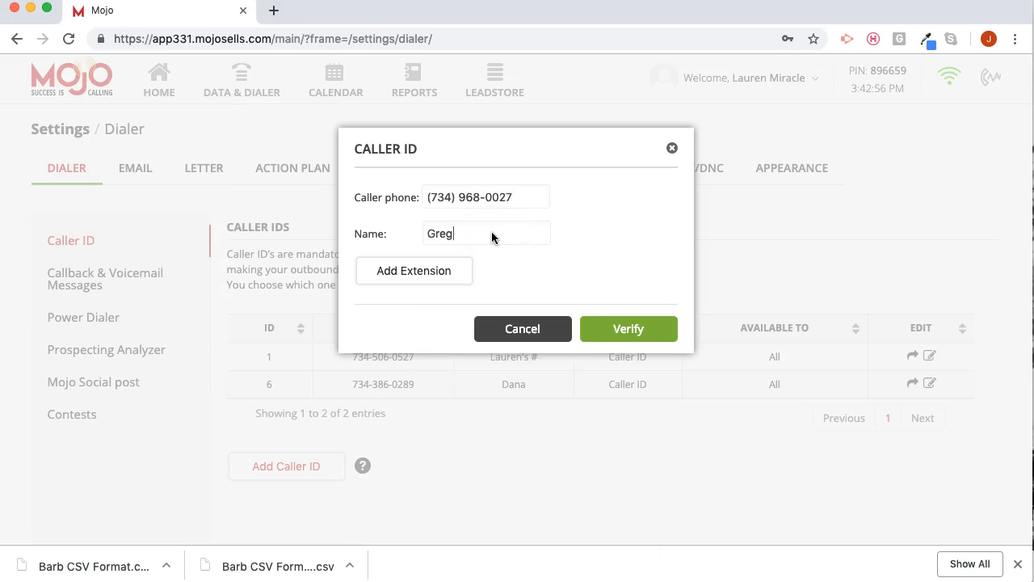
{"action": "type", "text": "s Cell"}
{"action": "left_click", "coordinate": [628, 328]}
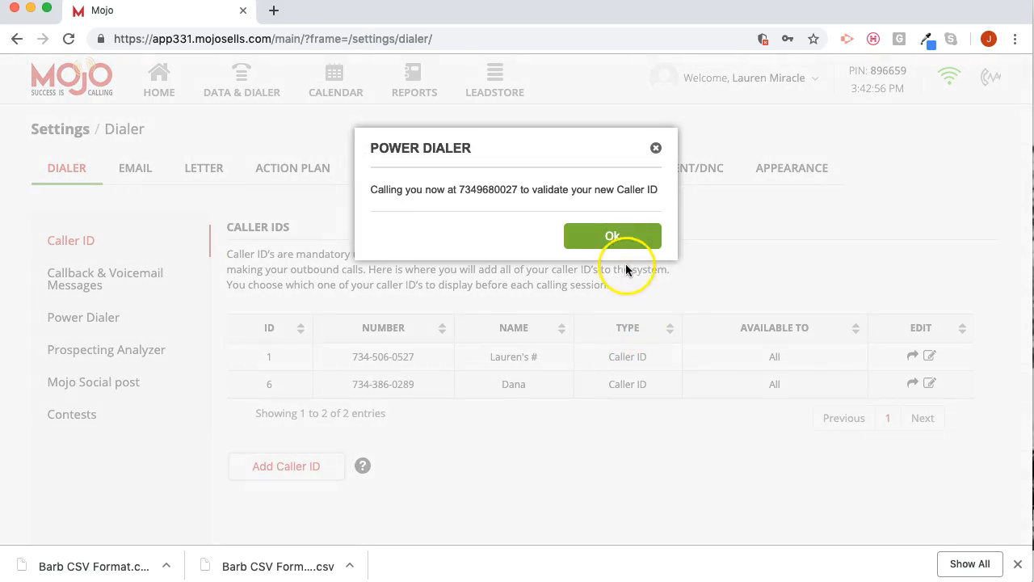
{"action": "left_click", "coordinate": [613, 237]}
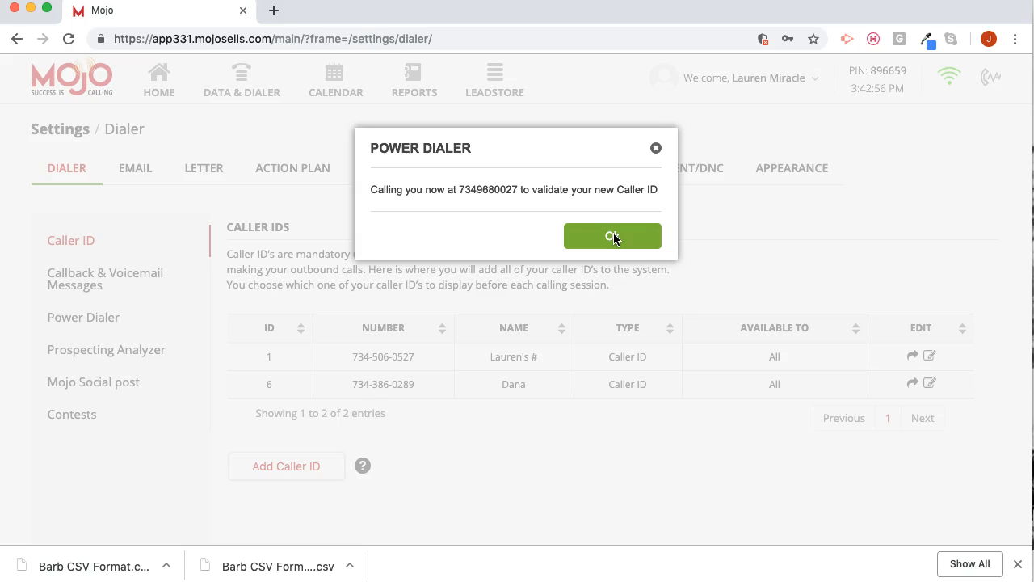
{"action": "left_click", "coordinate": [613, 236]}
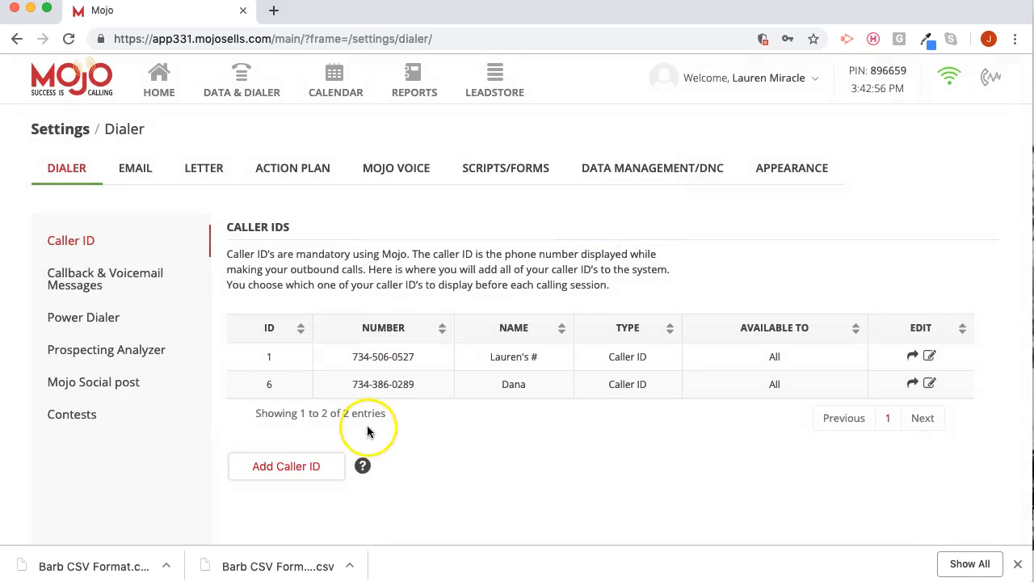
- Add a caller ID with the second person's cell phone number and name, and verify it
{"action": "left_click", "coordinate": [283, 467]}
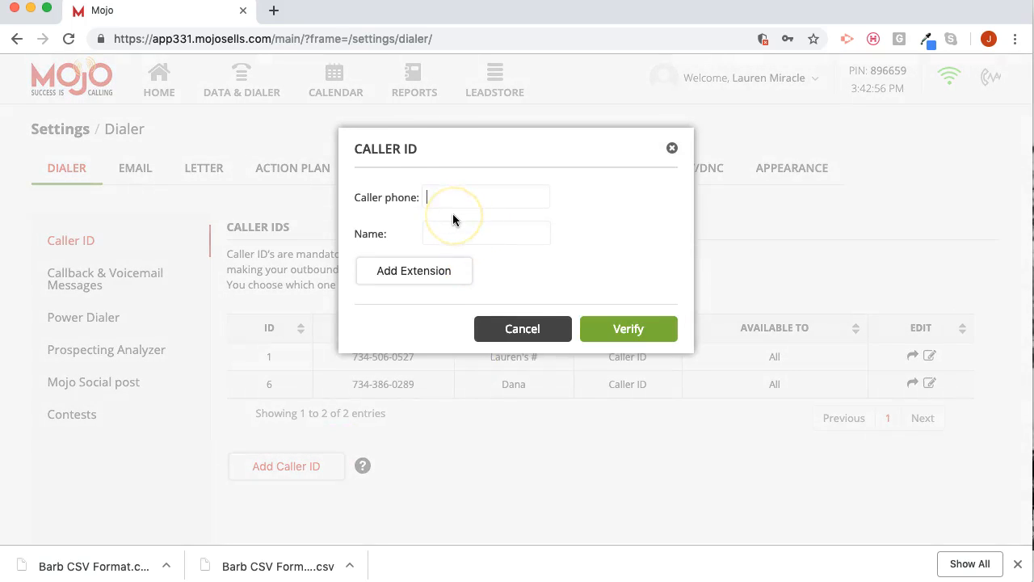
{"action": "type", "text": "Jenna Cell"}
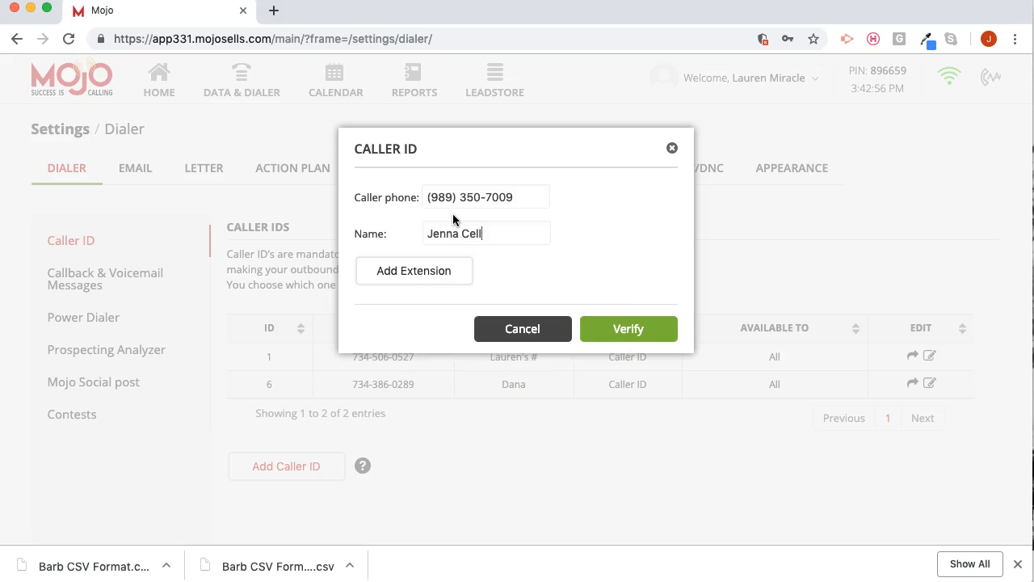
{"action": "left_click", "coordinate": [620, 327]}
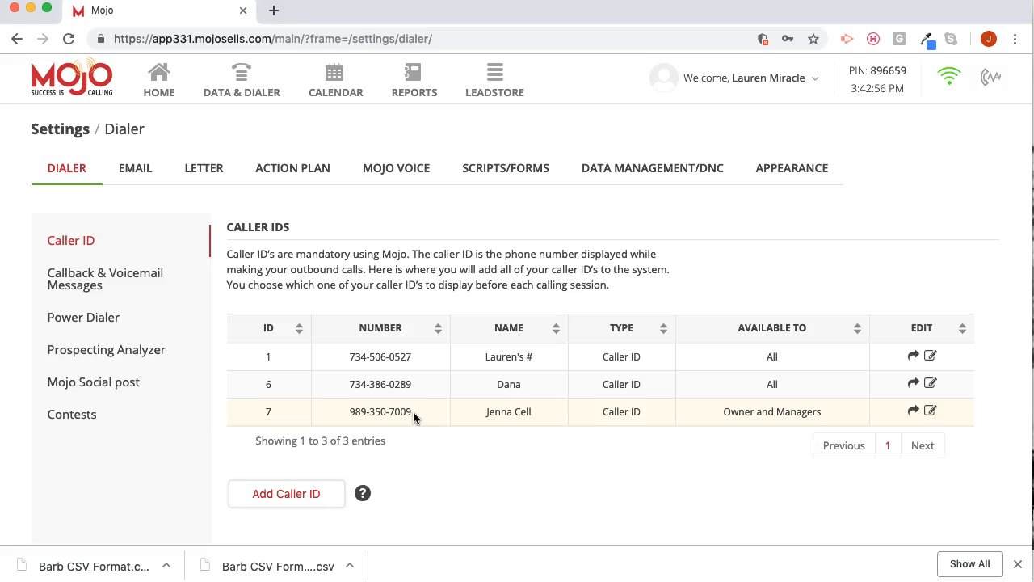
- Review the callback and voicemail messages in the dialer settings and play the existing bad connection callback message
{"action": "left_click", "coordinate": [119, 279]}
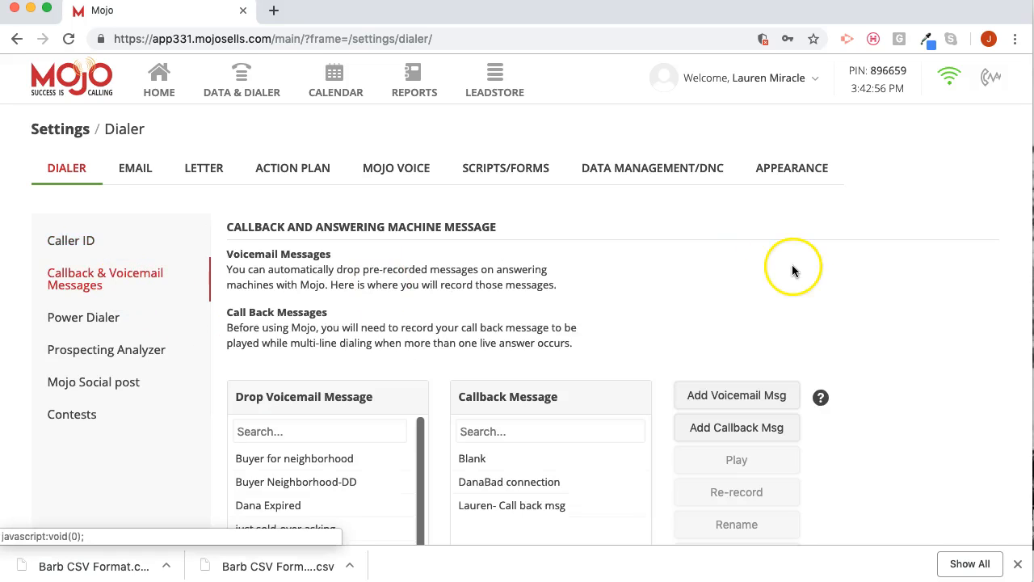
{"action": "scroll", "coordinate": [791, 271], "scroll_direction": "down", "scroll_amount": 3}
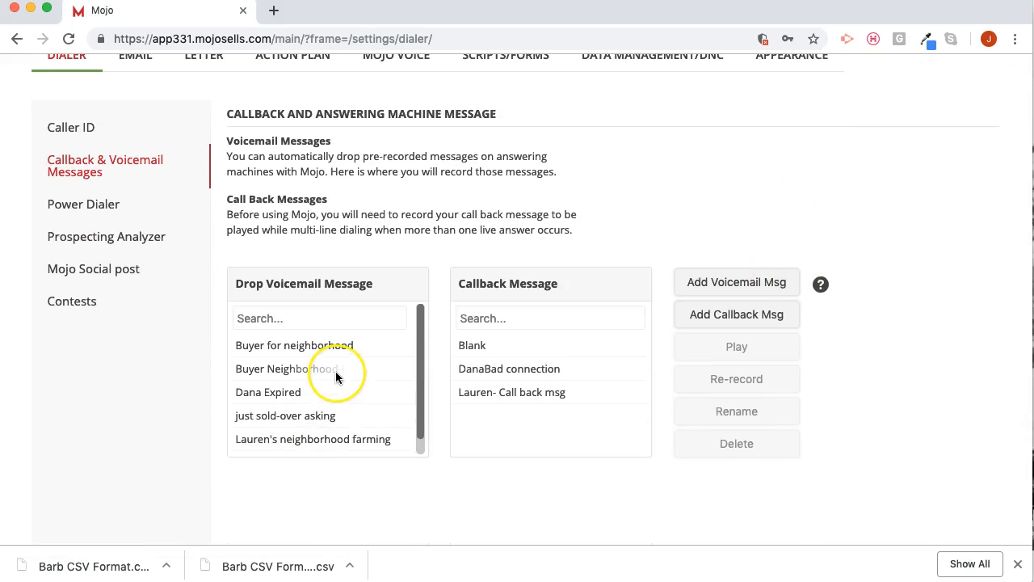
{"action": "scroll", "coordinate": [335, 371], "scroll_direction": "down", "scroll_amount": 2}
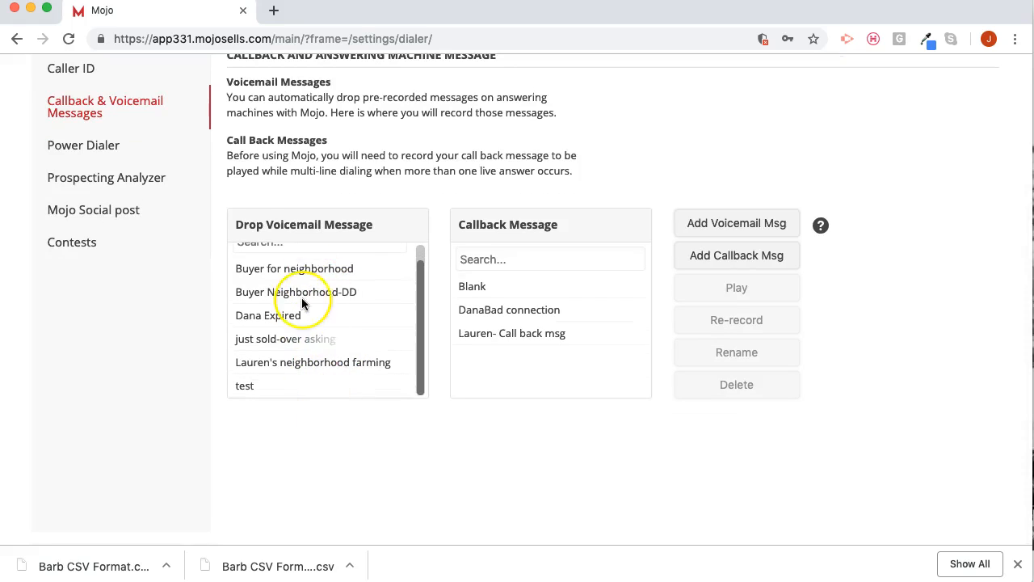
{"action": "scroll", "coordinate": [305, 323], "scroll_direction": "up", "scroll_amount": 3}
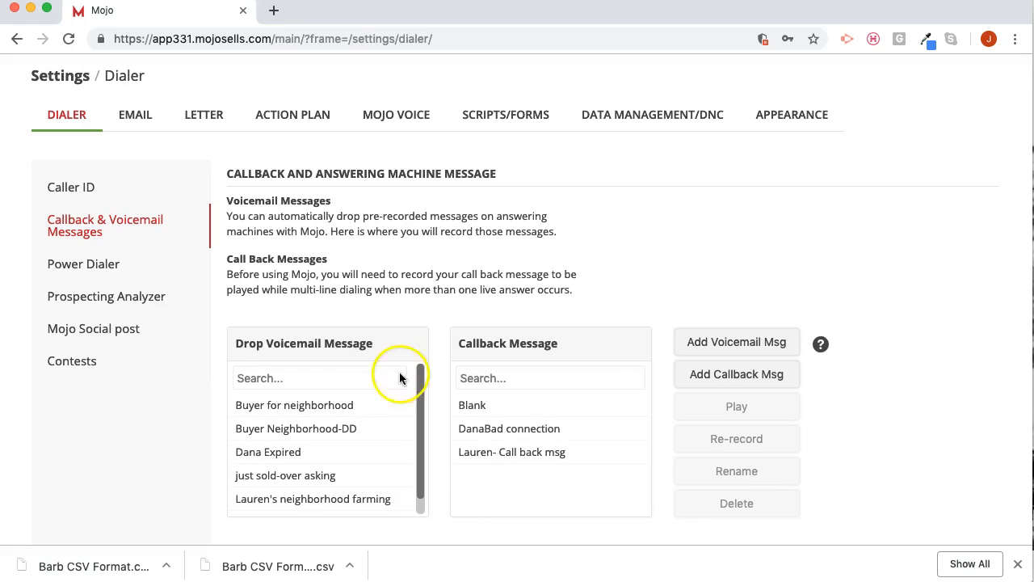
{"action": "left_click", "coordinate": [508, 433]}
{"action": "left_click", "coordinate": [681, 407]}
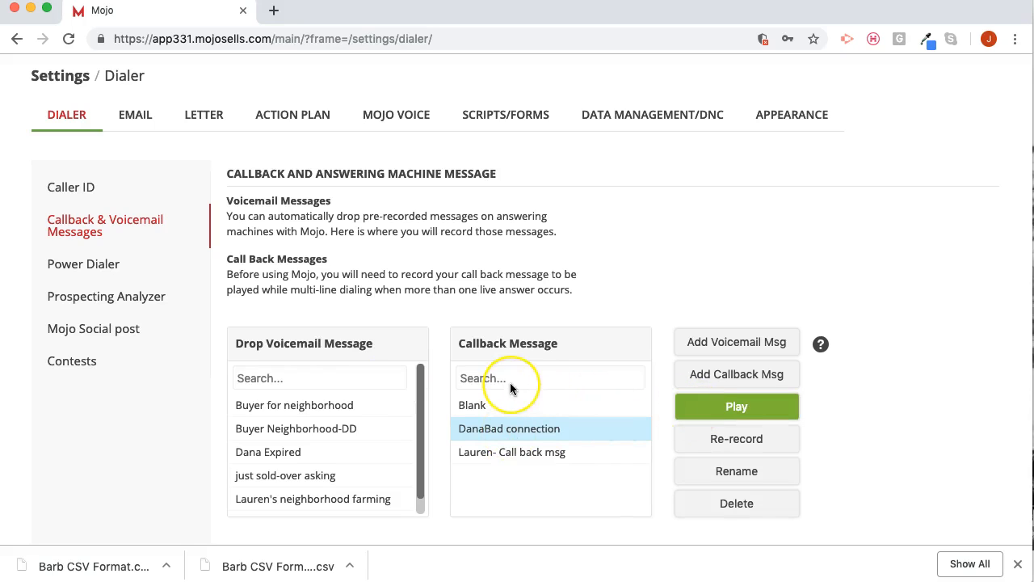
{"action": "key", "text": "XF86AudioRaiseVolume"}
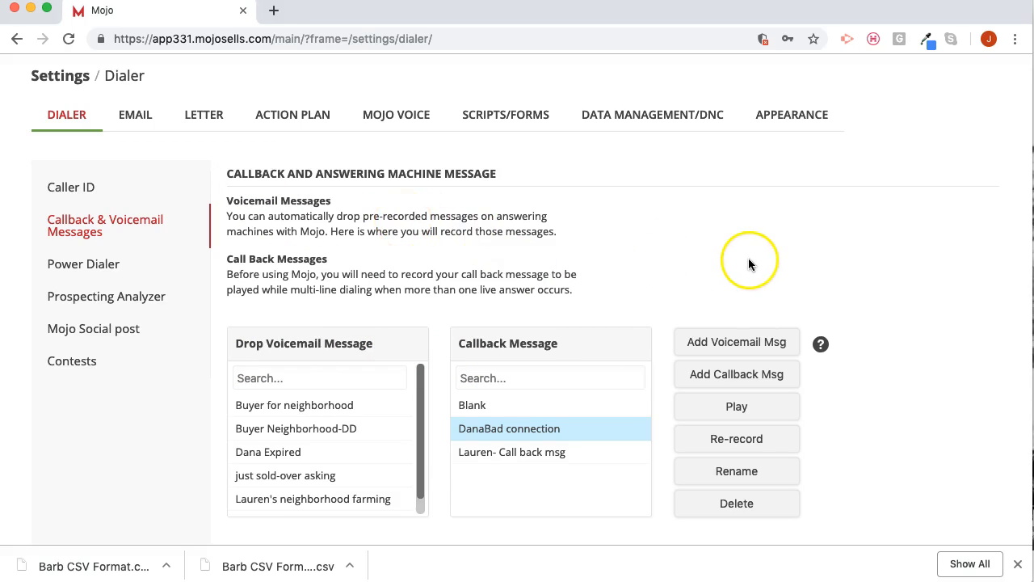
{"action": "left_click", "coordinate": [716, 342]}
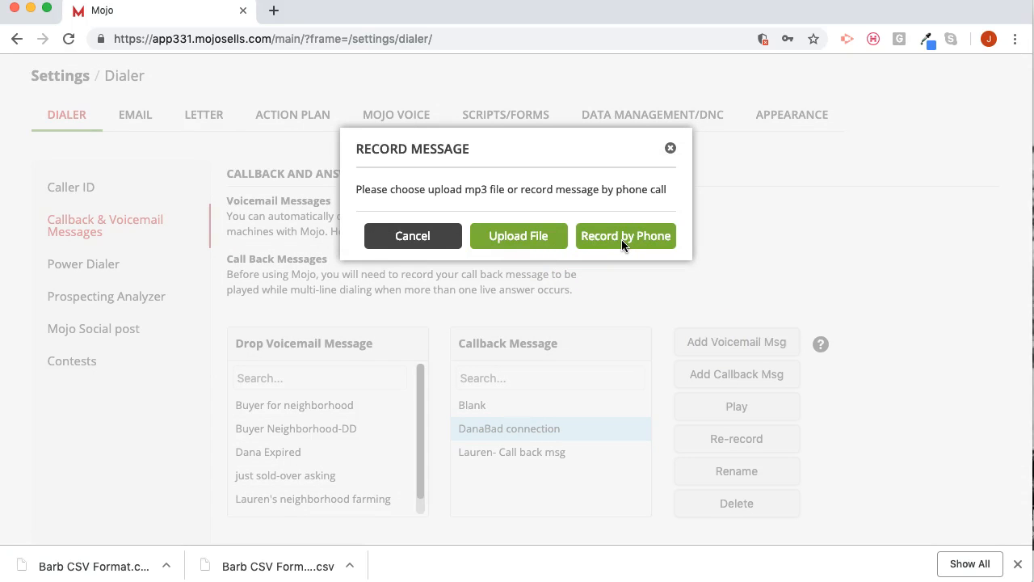
{"action": "left_click", "coordinate": [621, 236]}
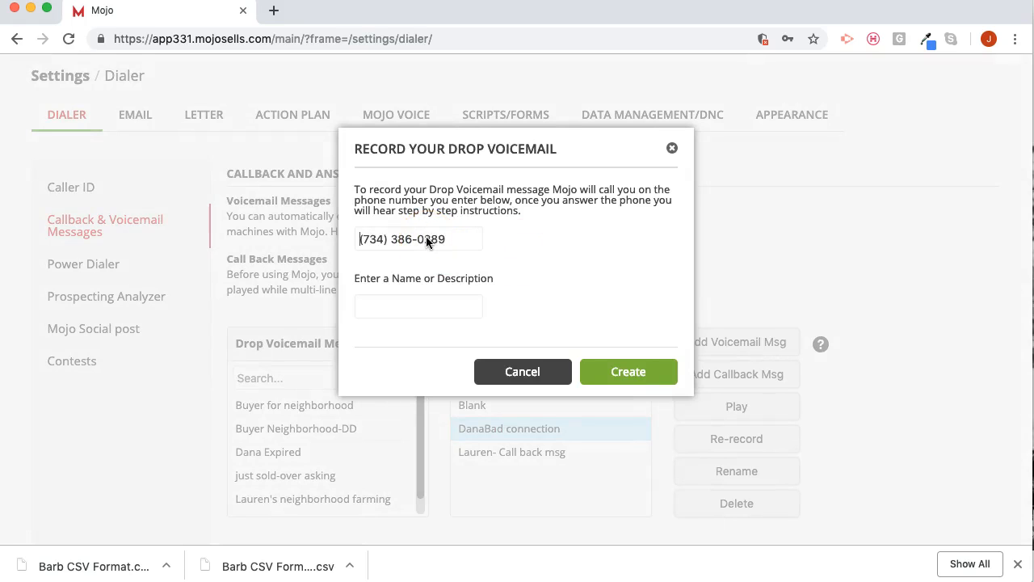
{"action": "left_click", "coordinate": [451, 314]}
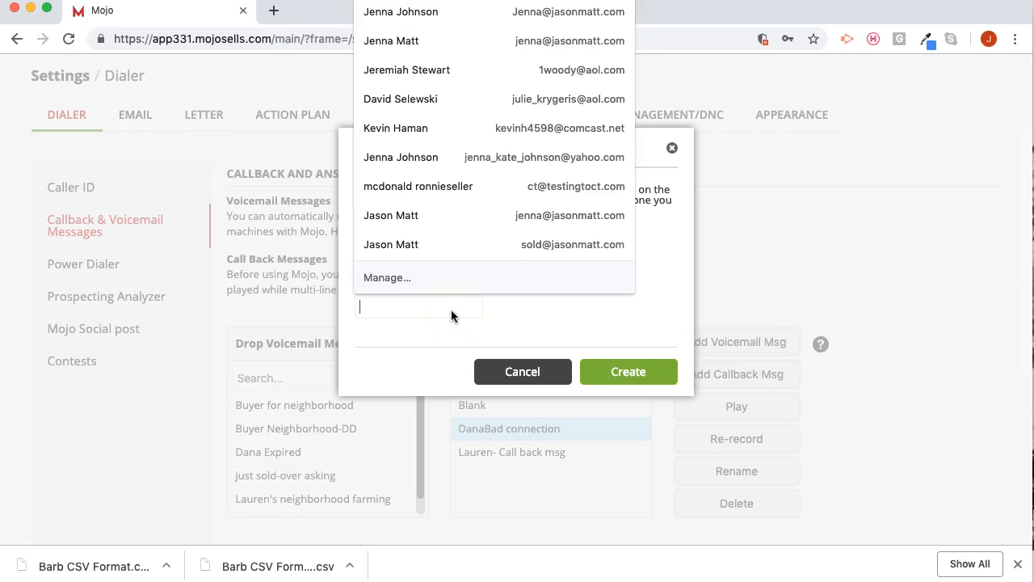
{"action": "type", "text": "Jenn"}
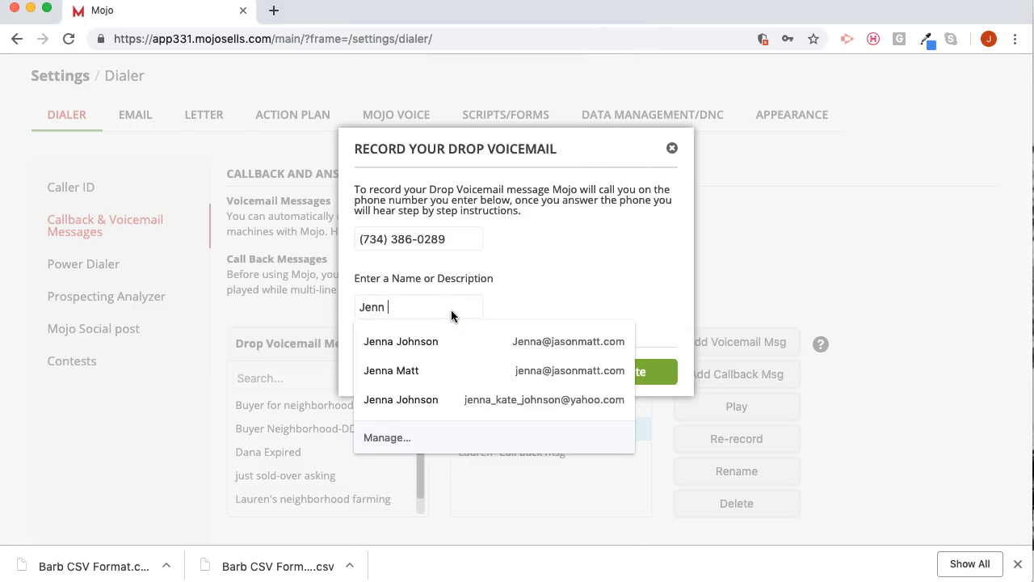
{"action": "type", "text": "a Bad Connection"}
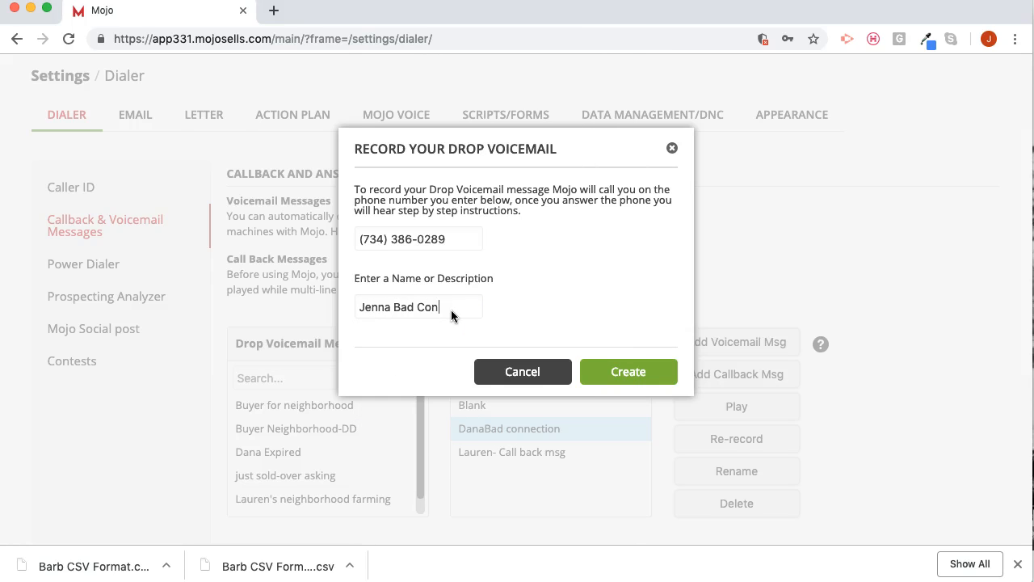
{"action": "triple_click", "coordinate": [402, 240]}
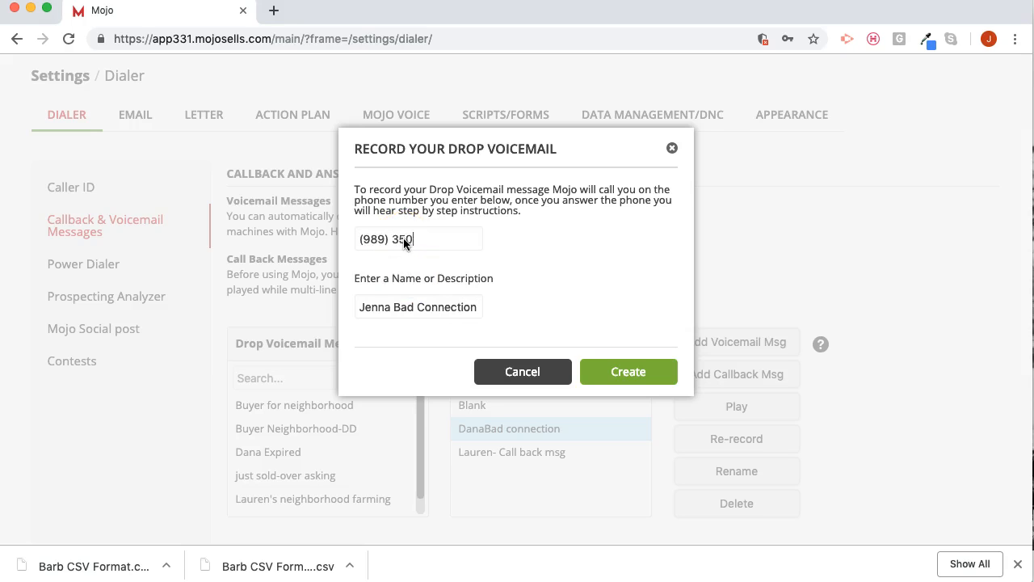
{"action": "left_click", "coordinate": [534, 315]}
{"action": "left_click", "coordinate": [635, 171]}
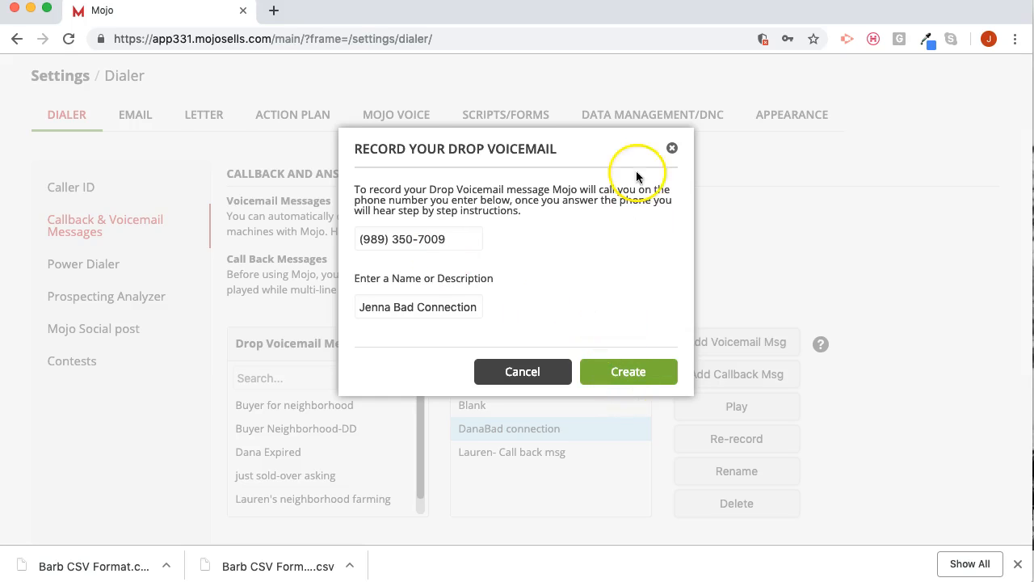
{"action": "left_click", "coordinate": [670, 148]}
{"action": "left_click", "coordinate": [729, 376]}
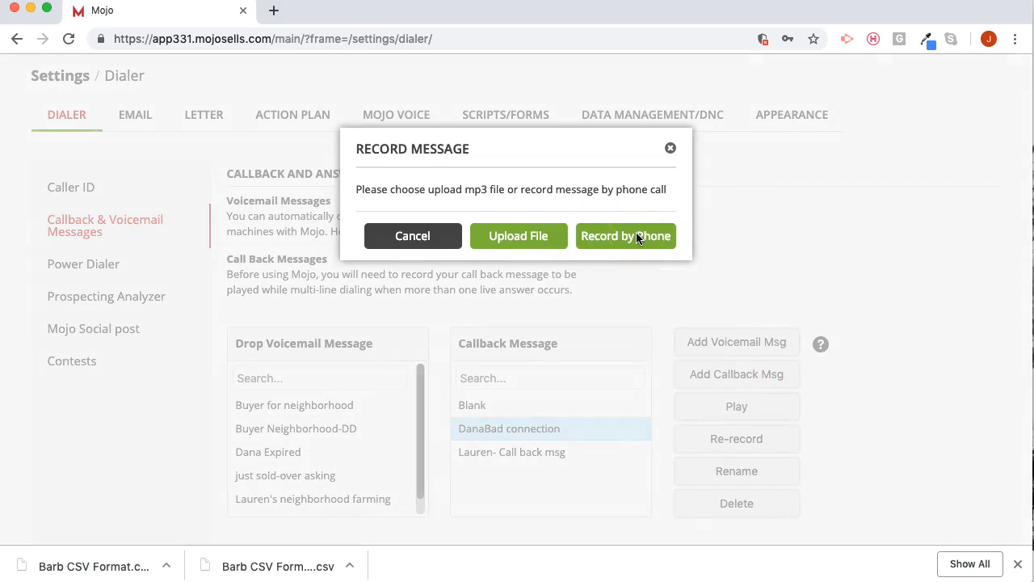
{"action": "left_click", "coordinate": [670, 149]}
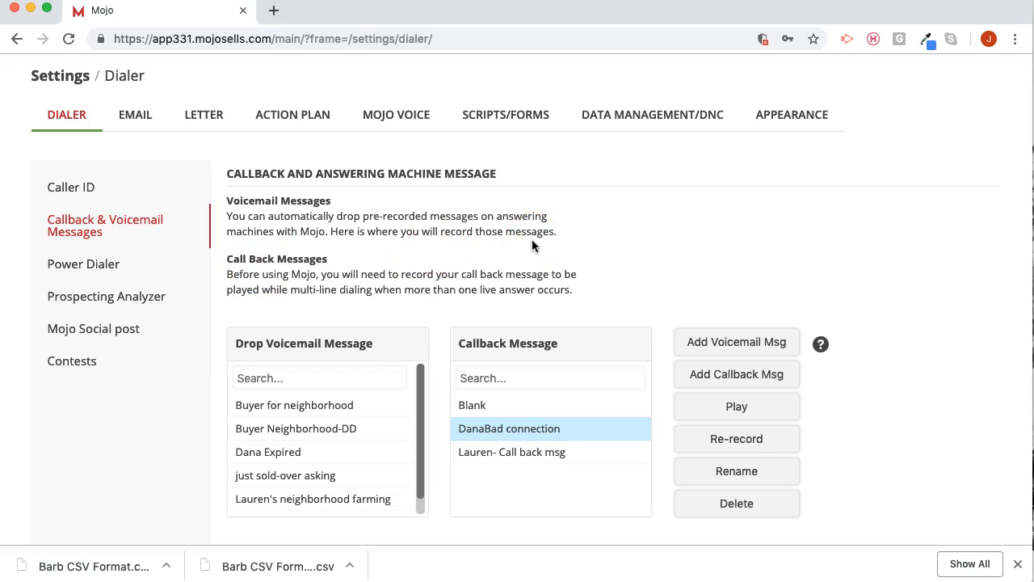
- Open the scripts and forms settings and look through the list of calling scripts
{"action": "left_click", "coordinate": [514, 118]}
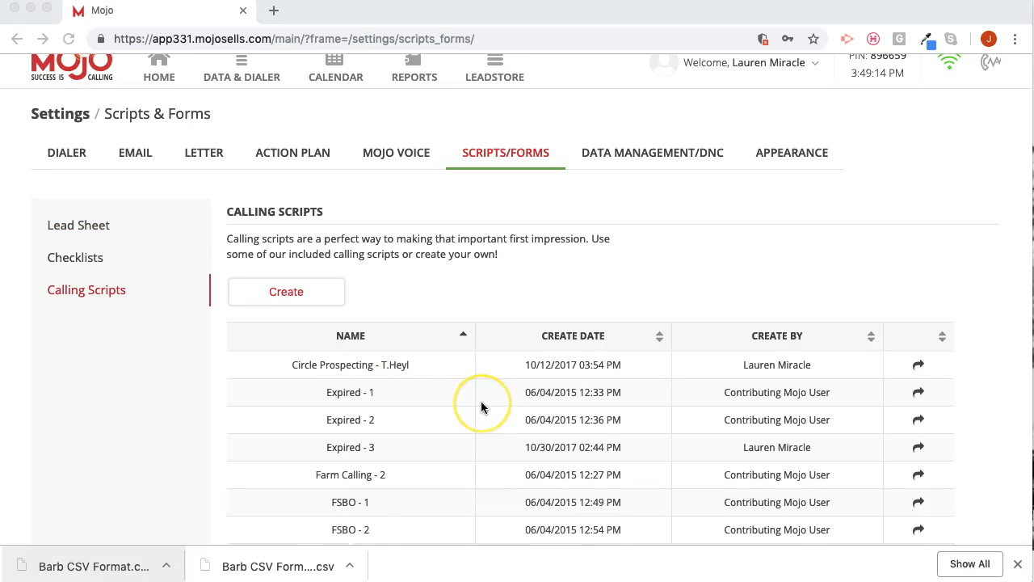
{"action": "scroll", "coordinate": [480, 409], "scroll_direction": "down", "scroll_amount": 3}
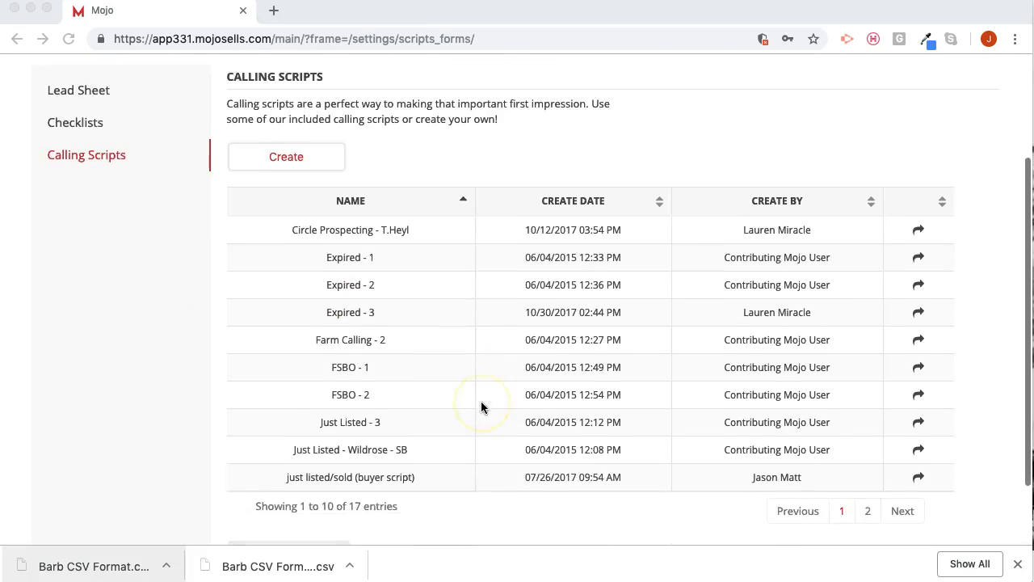
{"action": "scroll", "coordinate": [240, 404], "scroll_direction": "up", "scroll_amount": 3}
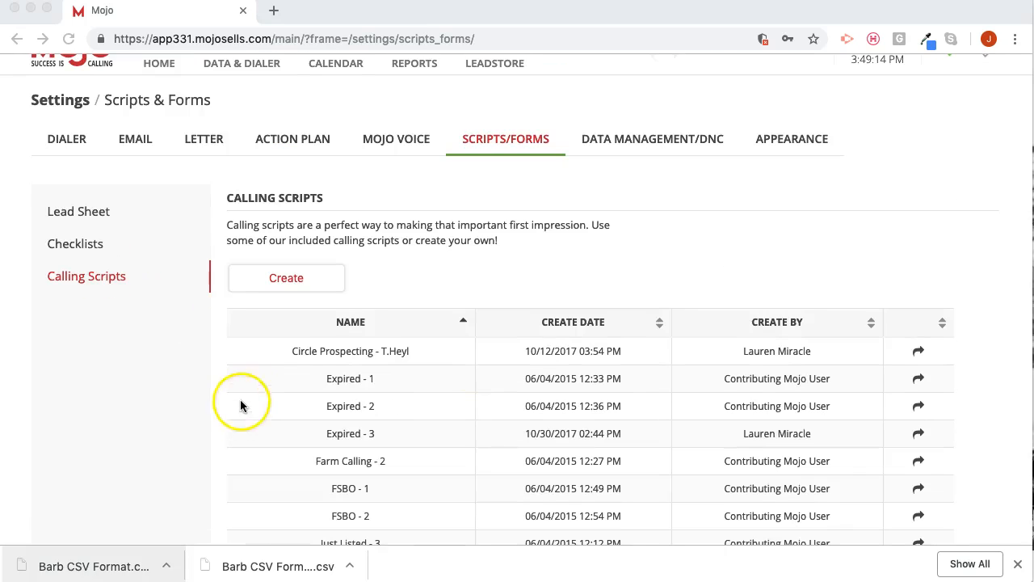
{"action": "scroll", "coordinate": [230, 167], "scroll_direction": "up", "scroll_amount": 1}
- Open the Data & Dialer page and review the property calling lists, calling lists, groups and contacts
{"action": "left_click", "coordinate": [236, 143]}
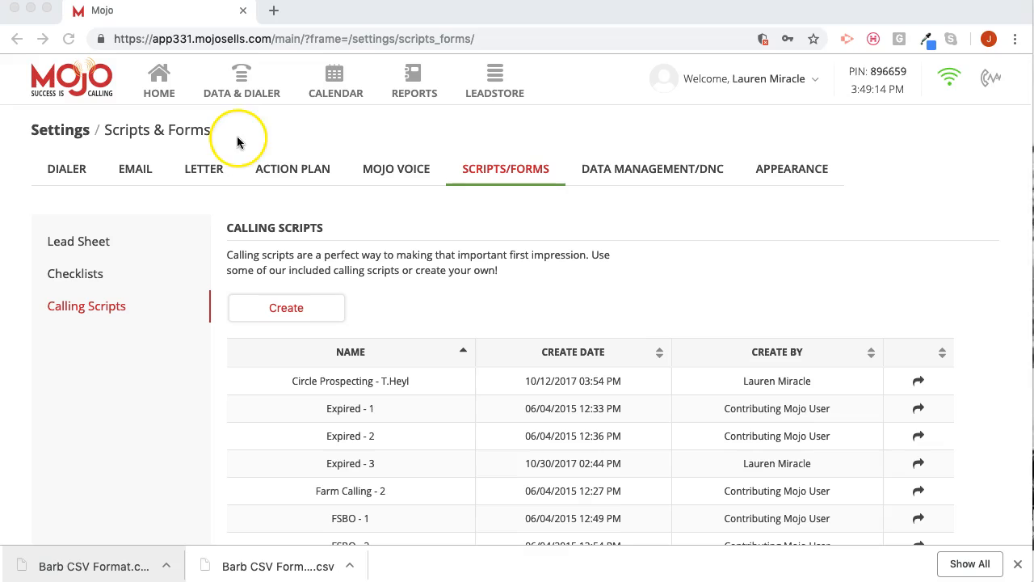
{"action": "left_click", "coordinate": [237, 92]}
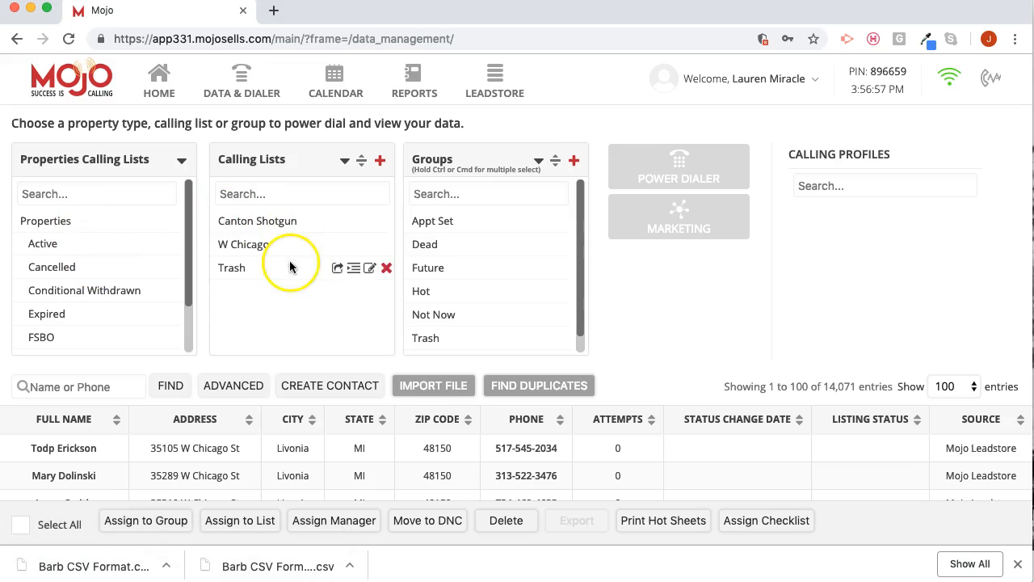
{"action": "scroll", "coordinate": [436, 220], "scroll_direction": "down", "scroll_amount": 3}
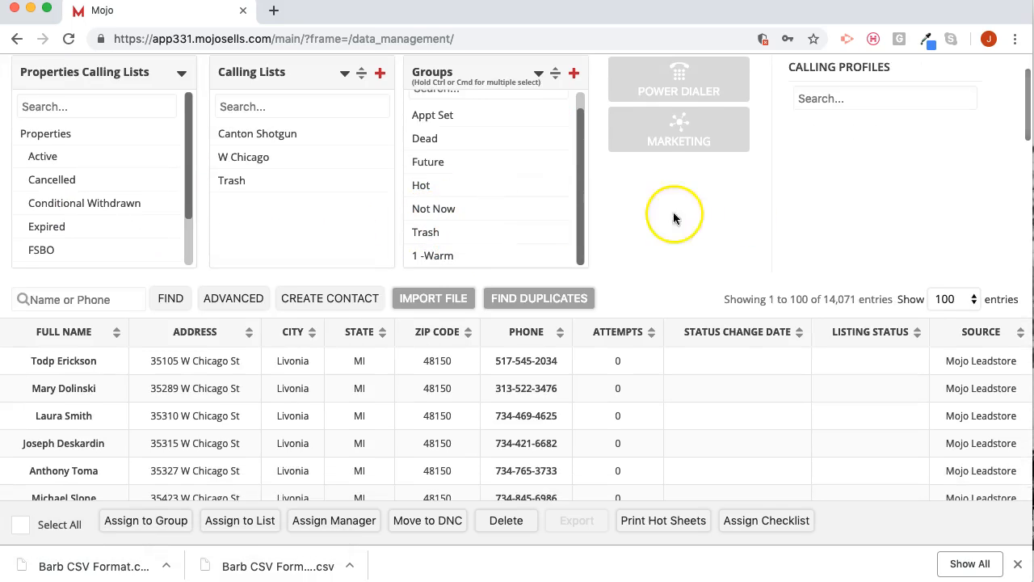
{"action": "scroll", "coordinate": [644, 214], "scroll_direction": "up", "scroll_amount": 3}
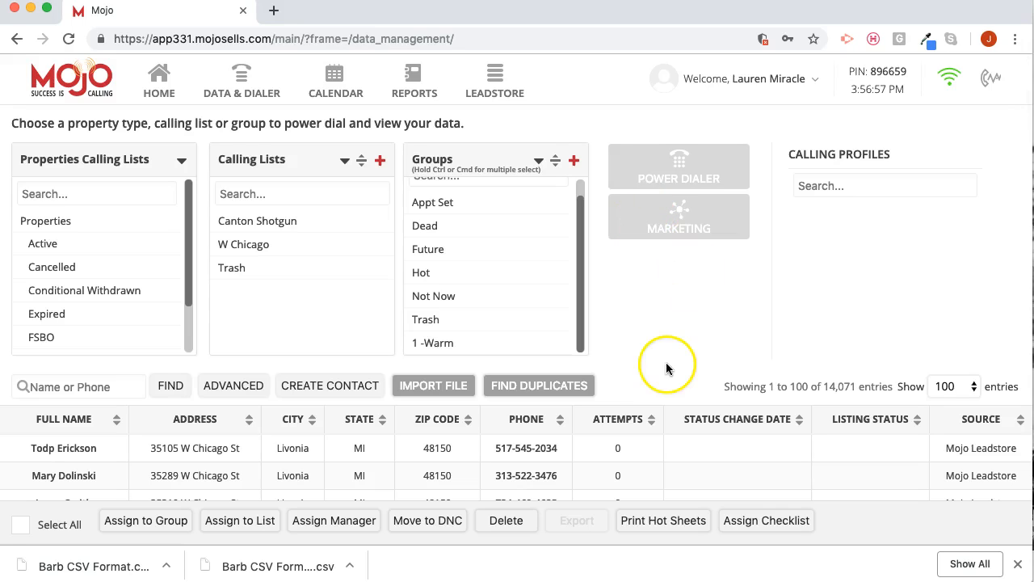
- Try to import the TestTrillium call list Numbers file from the Desktop with the Import Wizard
{"action": "left_click", "coordinate": [442, 389]}
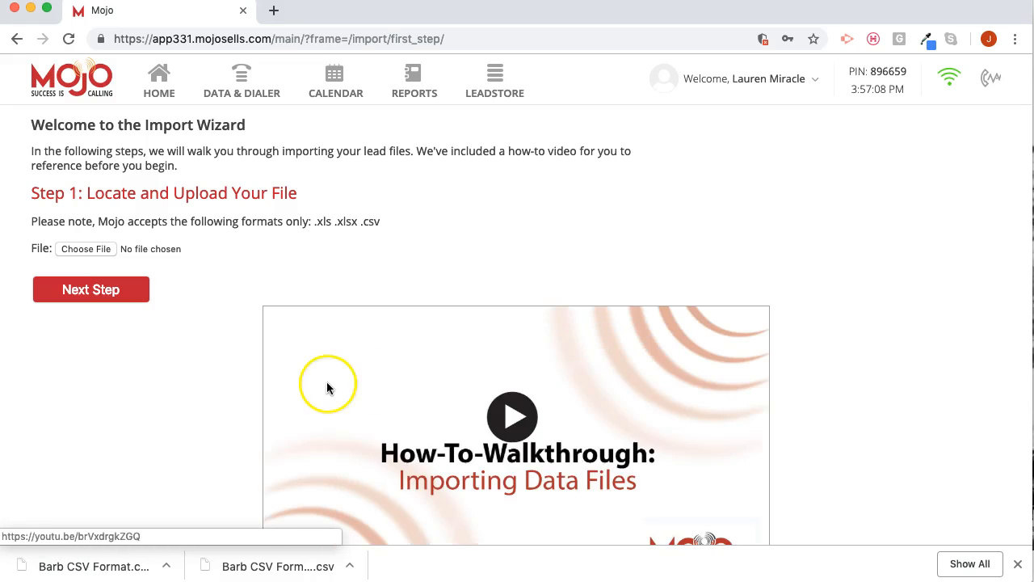
{"action": "left_click", "coordinate": [99, 249]}
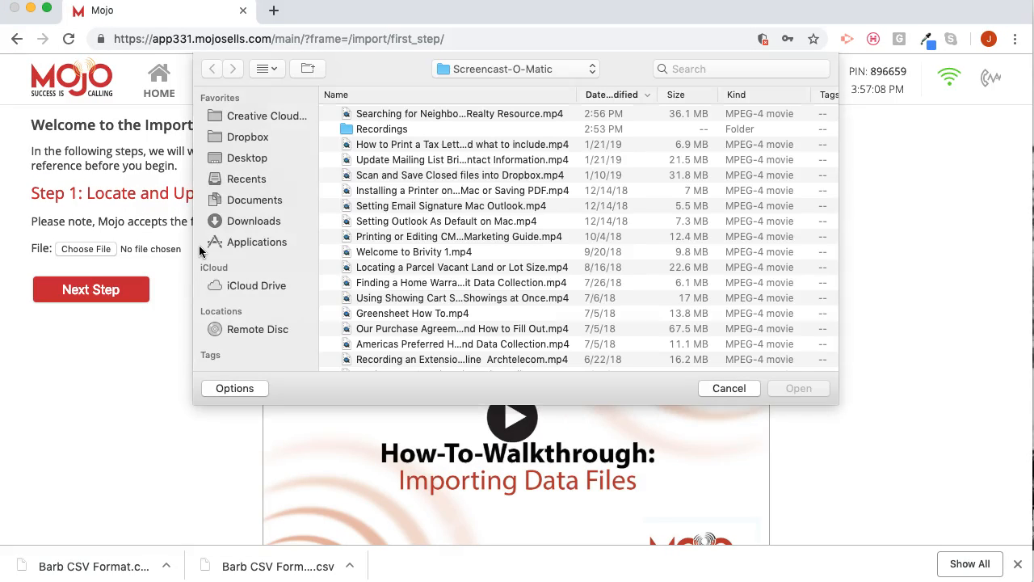
{"action": "left_click", "coordinate": [234, 157]}
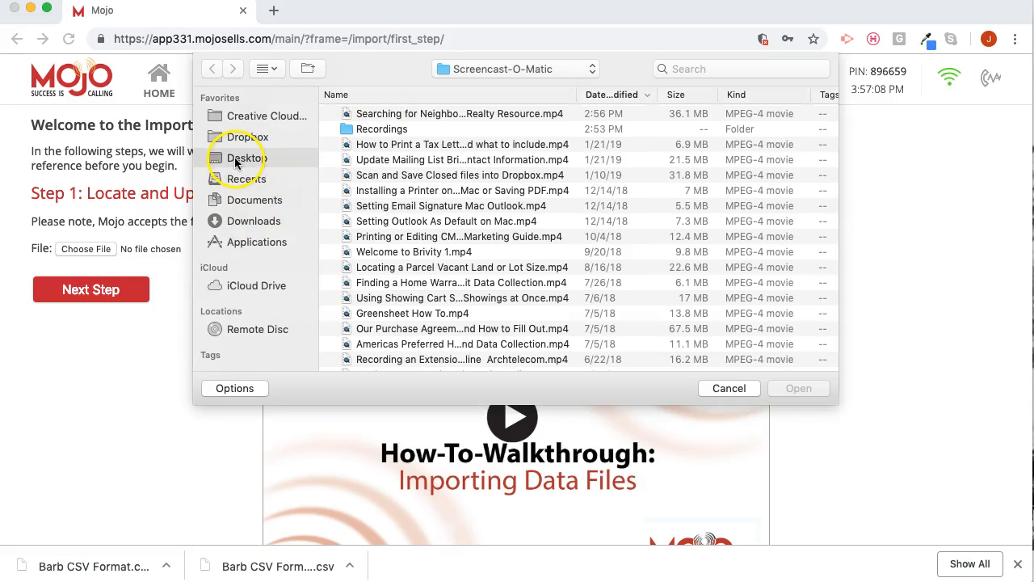
{"action": "left_click", "coordinate": [596, 157]}
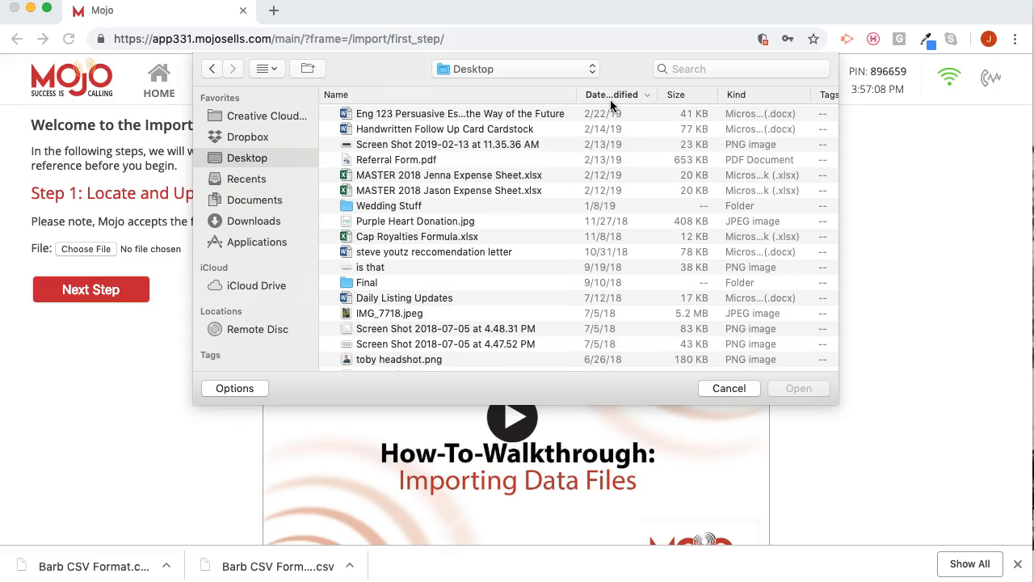
{"action": "scroll", "coordinate": [667, 189], "scroll_direction": "down", "scroll_amount": 2}
{"action": "scroll", "coordinate": [582, 186], "scroll_direction": "up", "scroll_amount": 3}
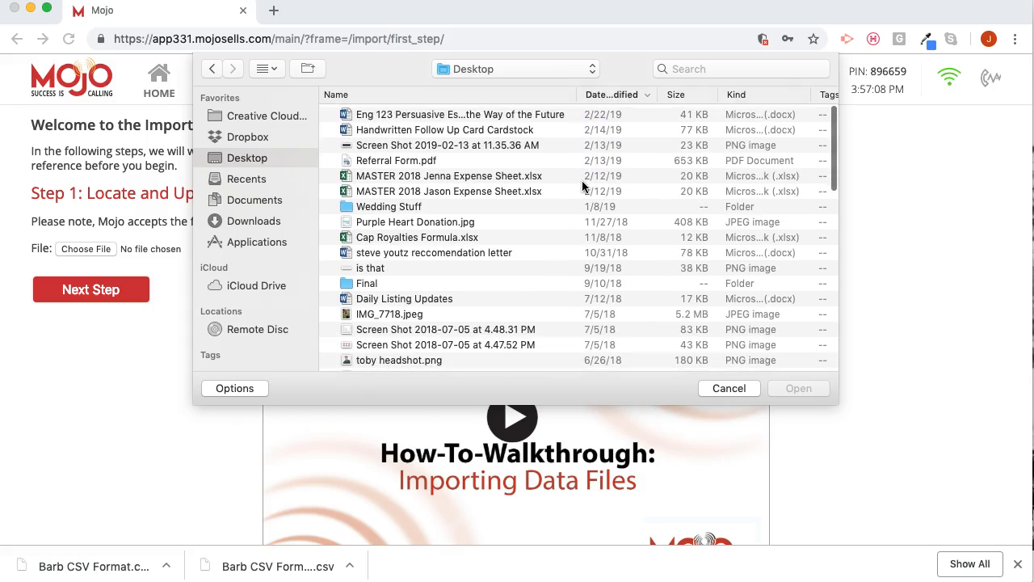
{"action": "scroll", "coordinate": [582, 186], "scroll_direction": "up", "scroll_amount": 2}
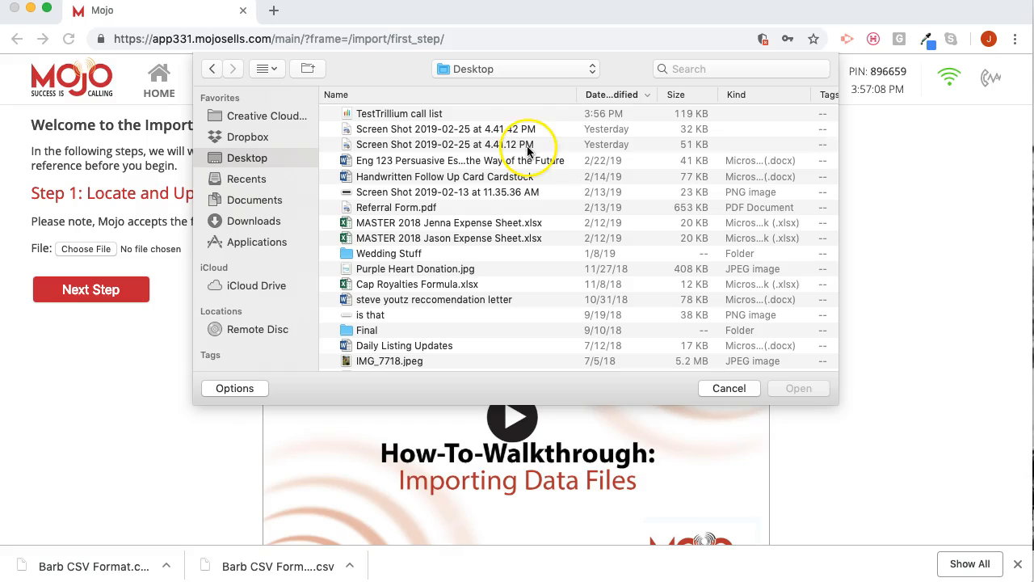
{"action": "left_click", "coordinate": [479, 113]}
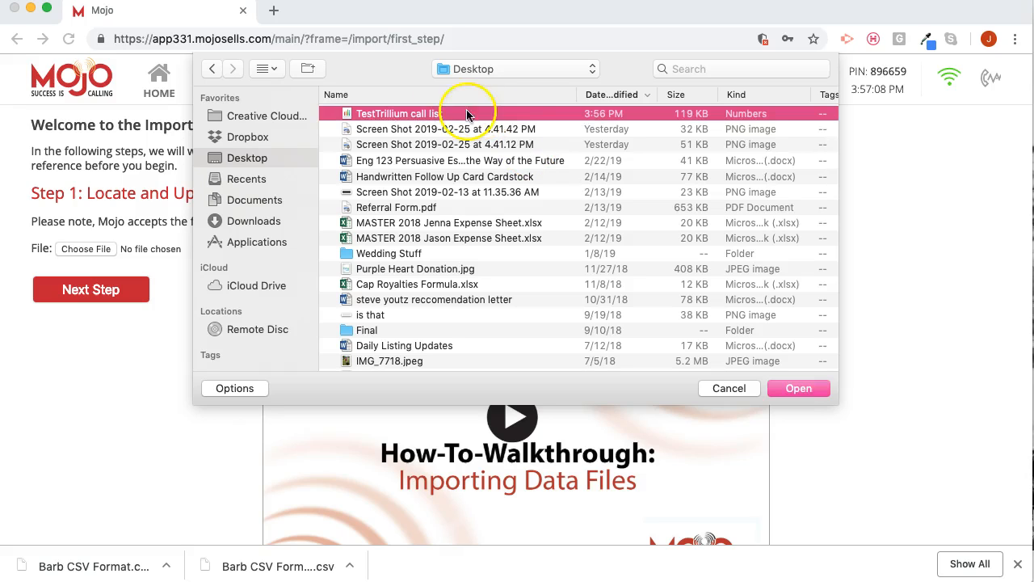
{"action": "left_click", "coordinate": [788, 390]}
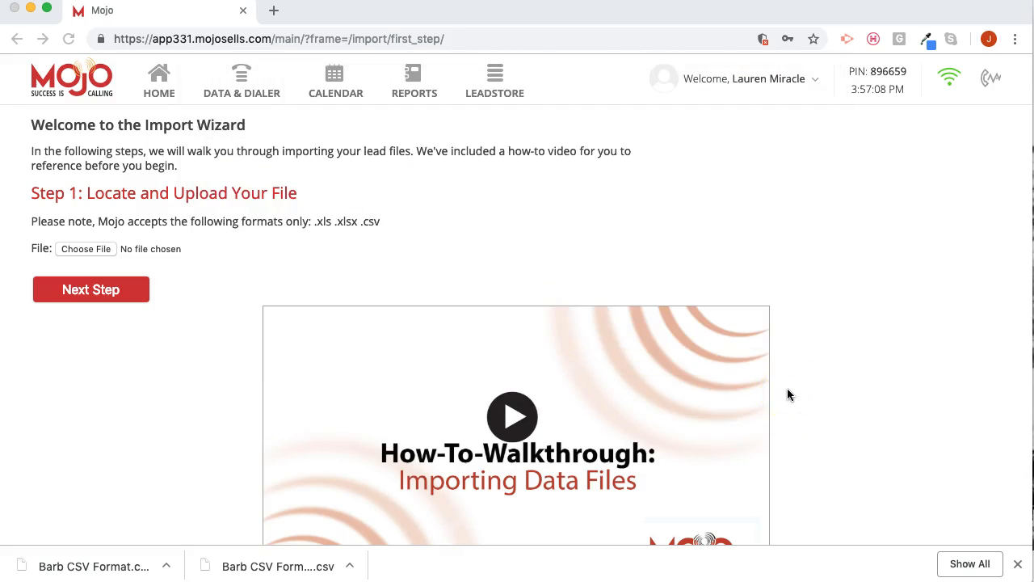
{"action": "left_click", "coordinate": [121, 296]}
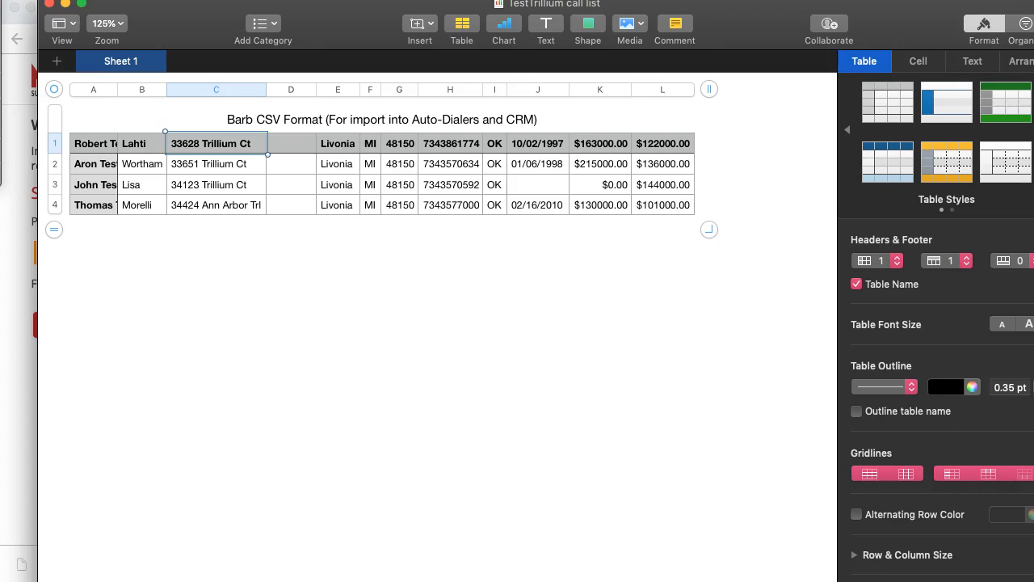
- Switch to Numbers and export the TestTrillium call list spreadsheet to the Desktop as an Excel file named TestTrillium call listxcel
{"action": "mouse_move", "coordinate": [0, 60]}
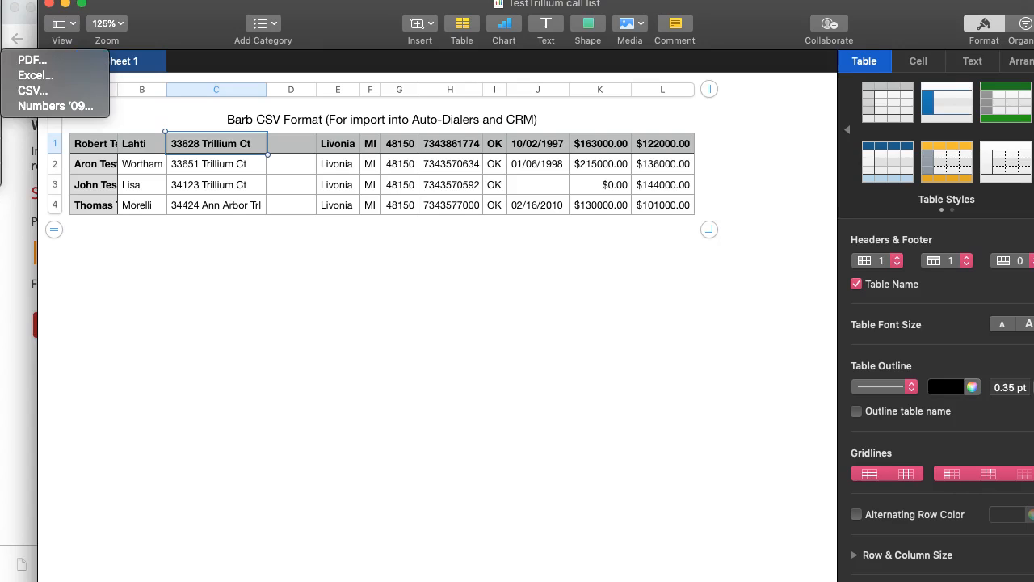
{"action": "left_click", "coordinate": [24, 76]}
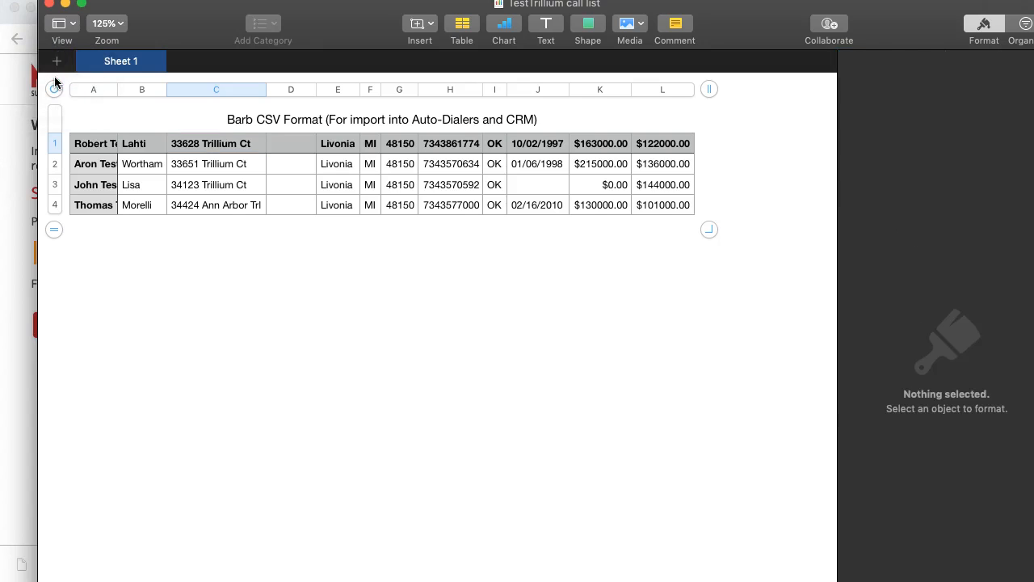
{"action": "left_click", "coordinate": [79, 82]}
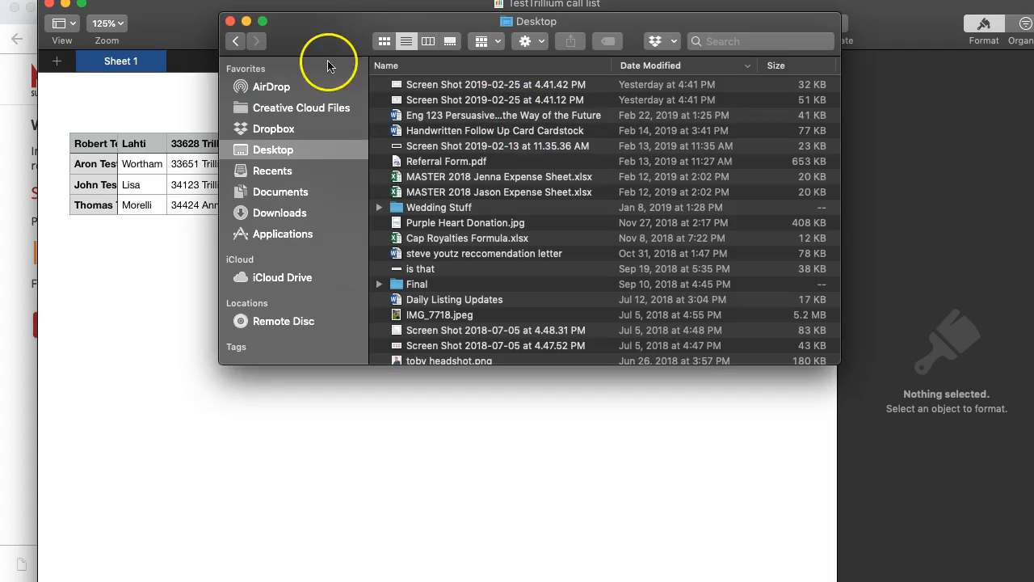
{"action": "left_click", "coordinate": [309, 42]}
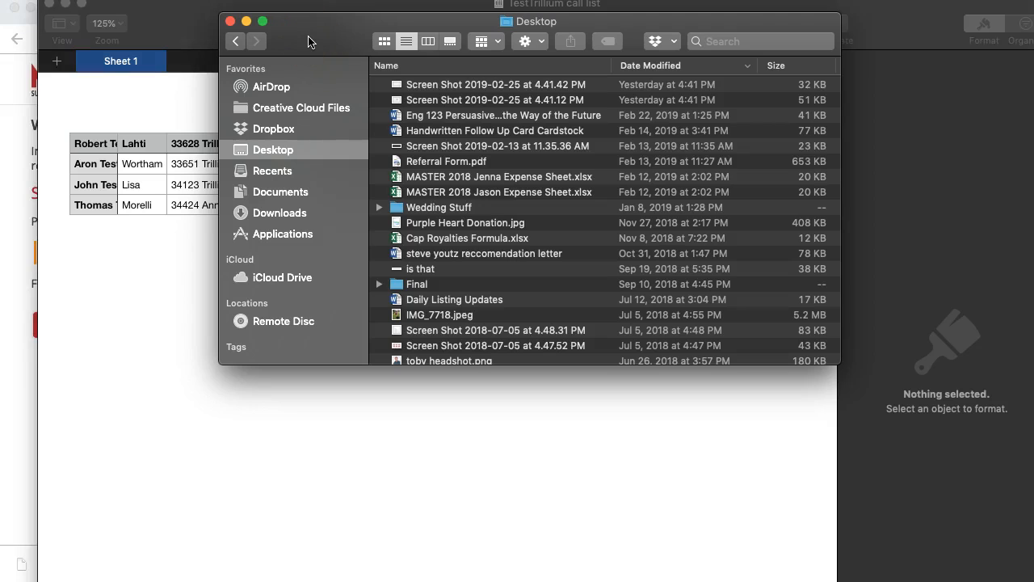
{"action": "left_click_drag", "start_coordinate": [273, 46], "coordinate": [265, 222]}
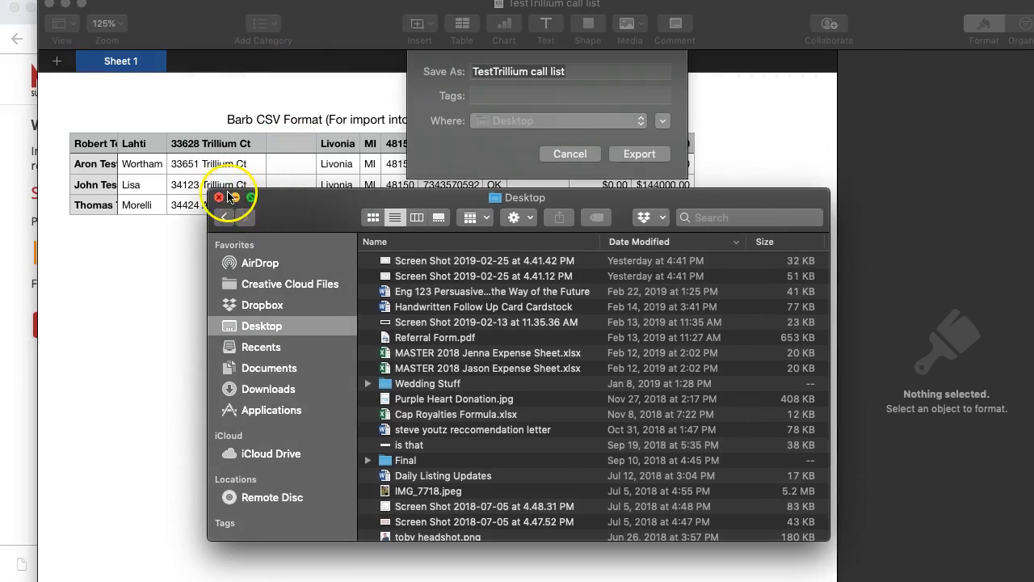
{"action": "left_click", "coordinate": [558, 139]}
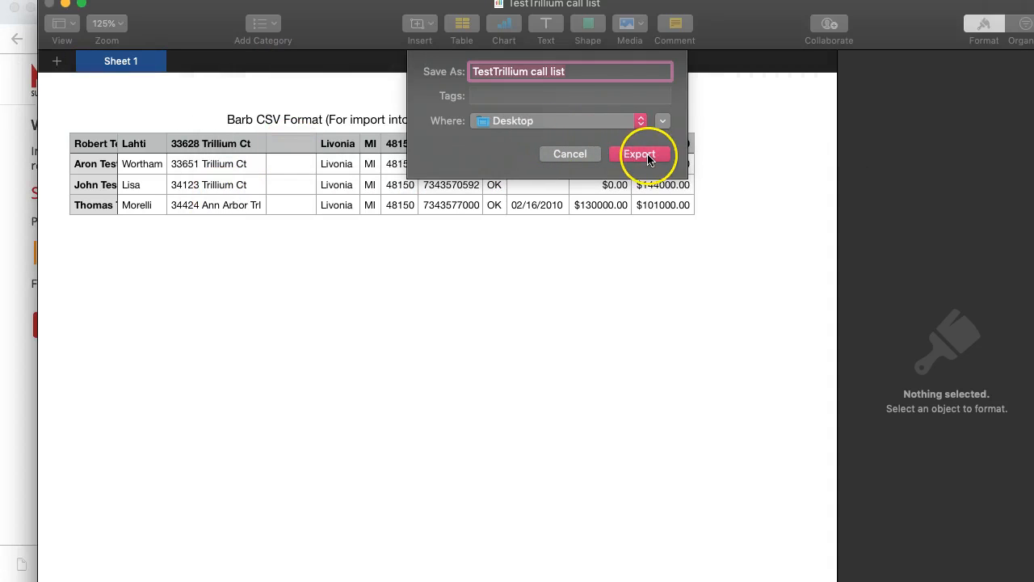
{"action": "key", "text": "Right"}
{"action": "type", "text": "xce"}
{"action": "left_click", "coordinate": [649, 158]}
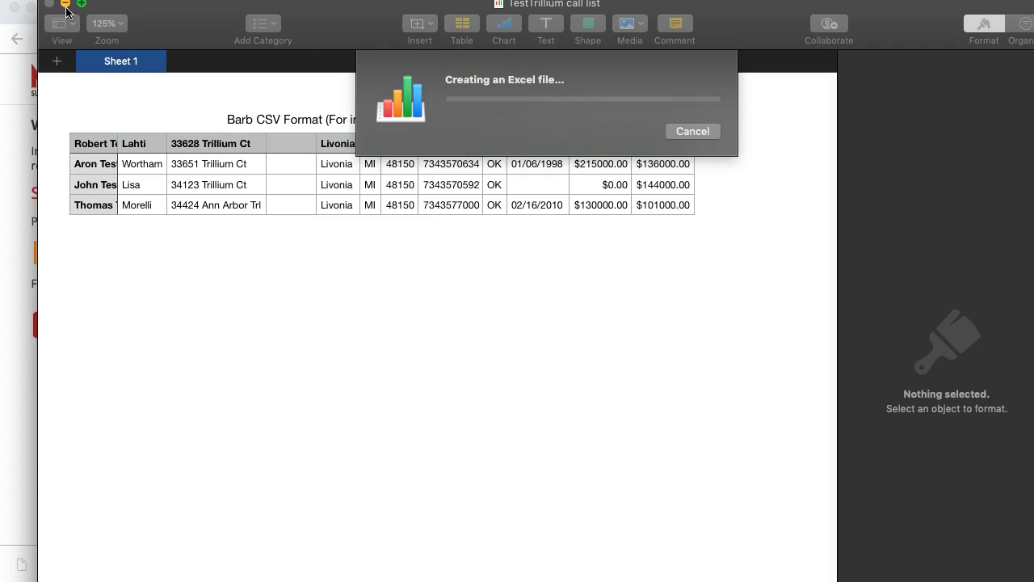
- Return to Mojo's Data & Dialer page, look over its lists and contacts, and start a new file import
{"action": "left_click_drag", "start_coordinate": [144, 16], "coordinate": [237, 0]}
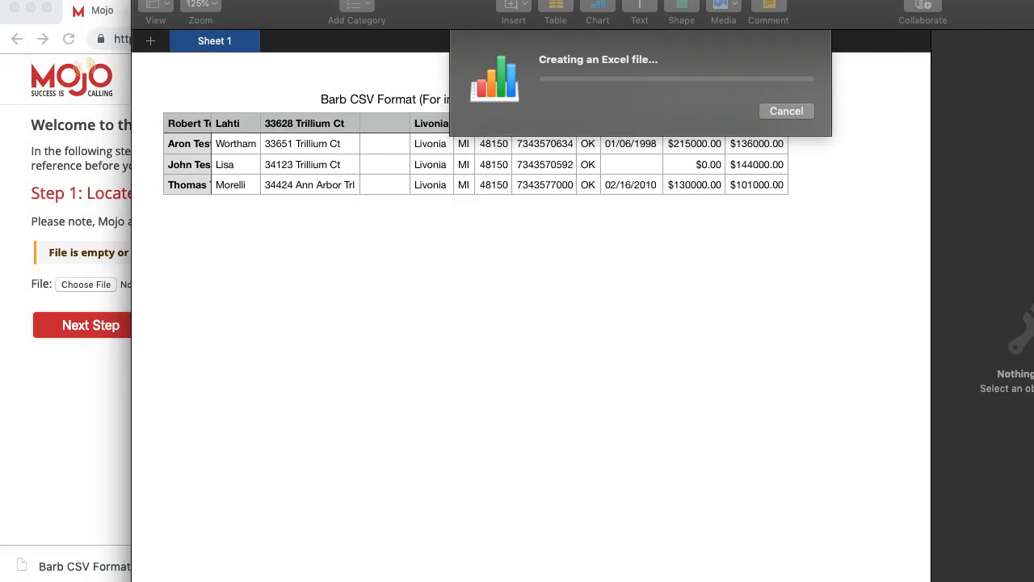
{"action": "left_click", "coordinate": [101, 163]}
{"action": "left_click", "coordinate": [68, 112]}
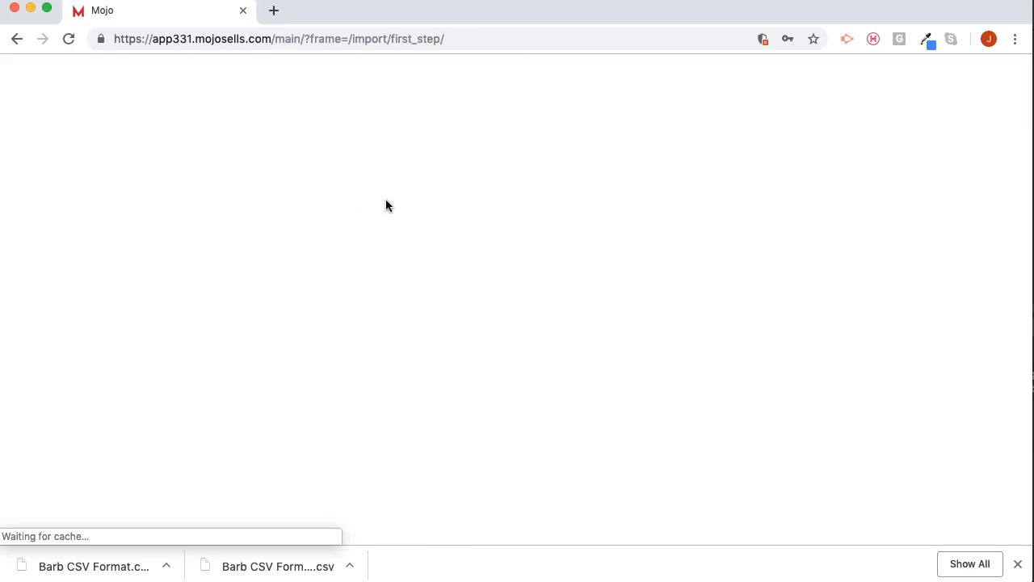
{"action": "left_click", "coordinate": [213, 258]}
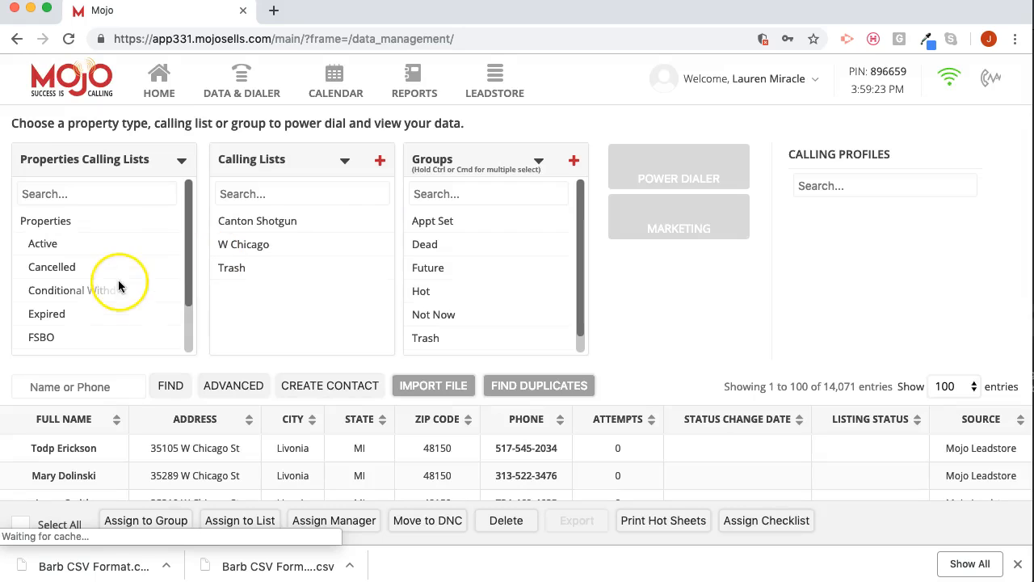
{"action": "scroll", "coordinate": [146, 266], "scroll_direction": "down", "scroll_amount": 5}
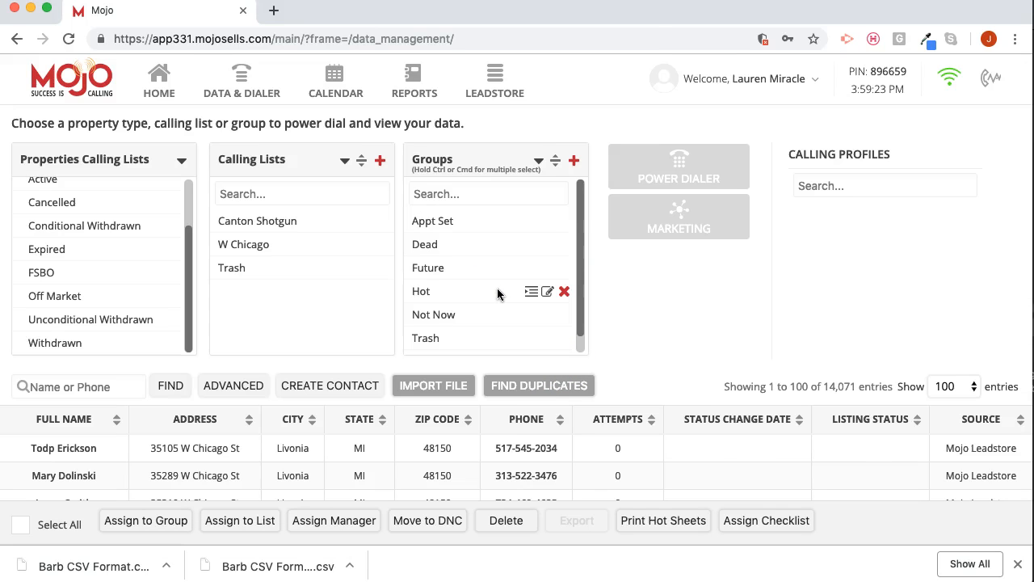
{"action": "scroll", "coordinate": [481, 286], "scroll_direction": "down", "scroll_amount": 3}
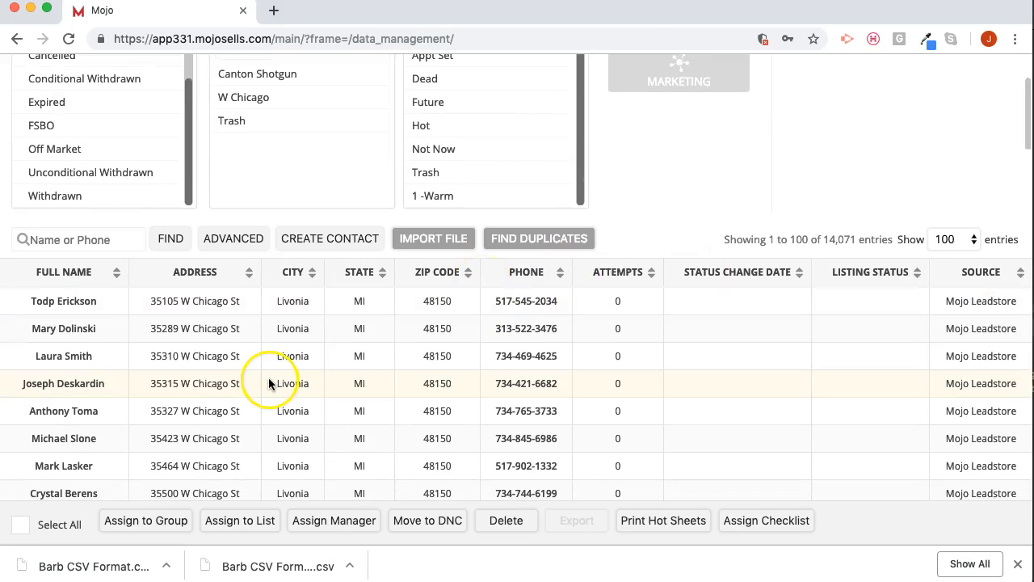
{"action": "scroll", "coordinate": [607, 224], "scroll_direction": "up", "scroll_amount": 3}
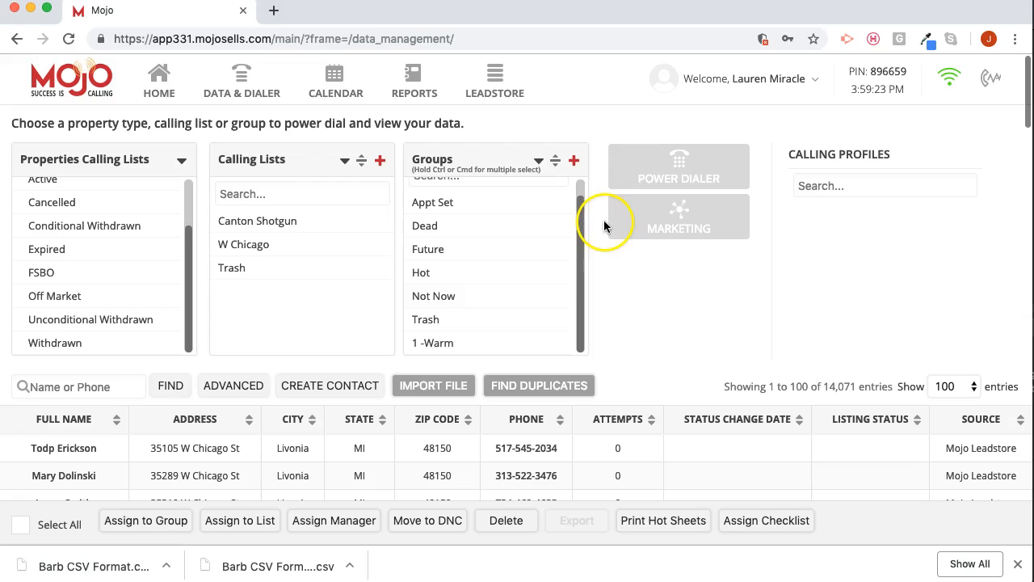
{"action": "left_click", "coordinate": [453, 385]}
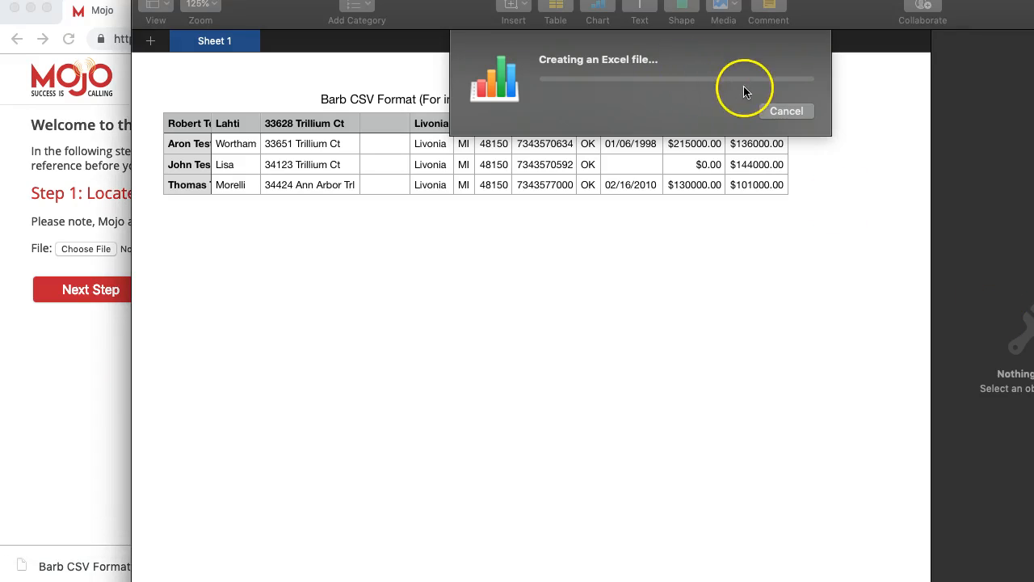
- Choose the exported TestTrillium call listxcel file from the Desktop as the import file and continue to the source and destination settings
{"action": "left_click", "coordinate": [160, 447]}
{"action": "left_click", "coordinate": [254, 376]}
{"action": "left_click", "coordinate": [83, 393]}
{"action": "left_click", "coordinate": [94, 250]}
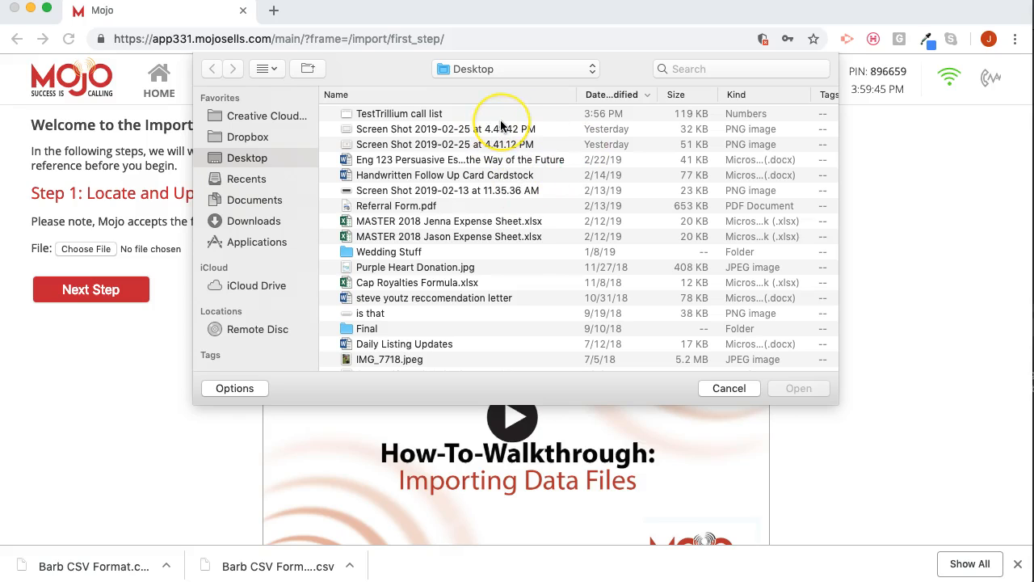
{"action": "key", "text": "super+r"}
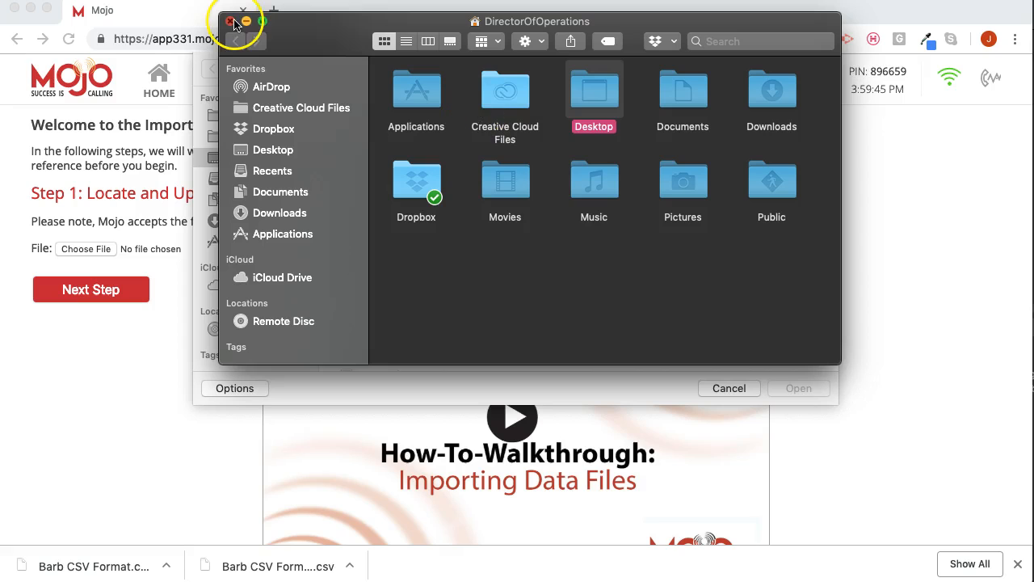
{"action": "left_click", "coordinate": [616, 381]}
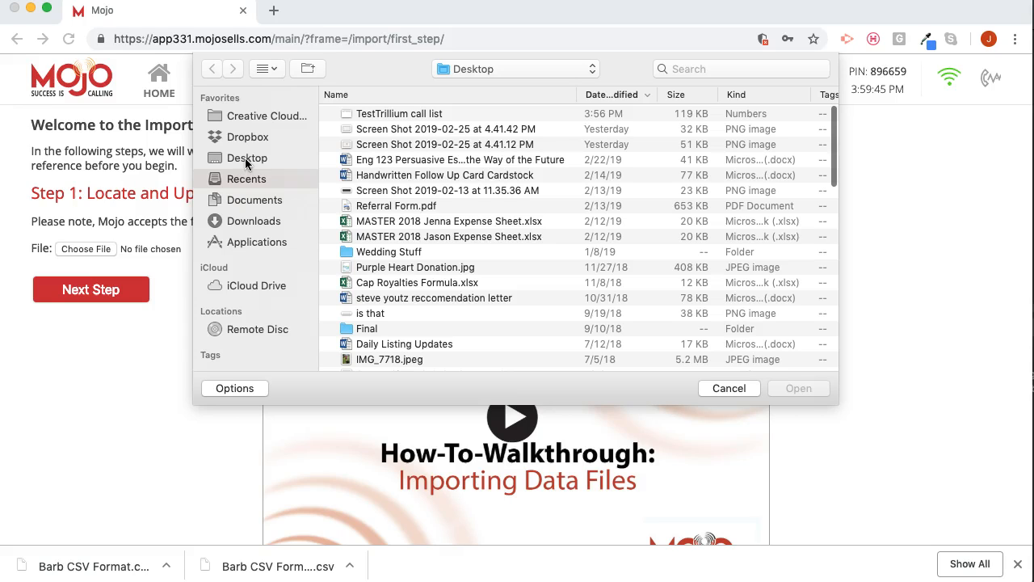
{"action": "left_click", "coordinate": [251, 161]}
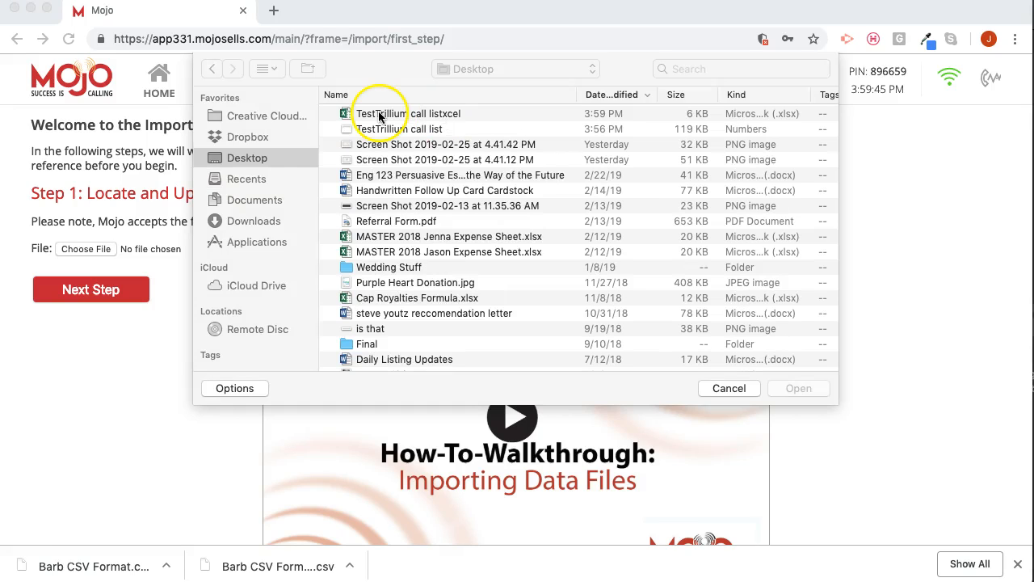
{"action": "left_click", "coordinate": [387, 114]}
{"action": "left_click", "coordinate": [791, 386]}
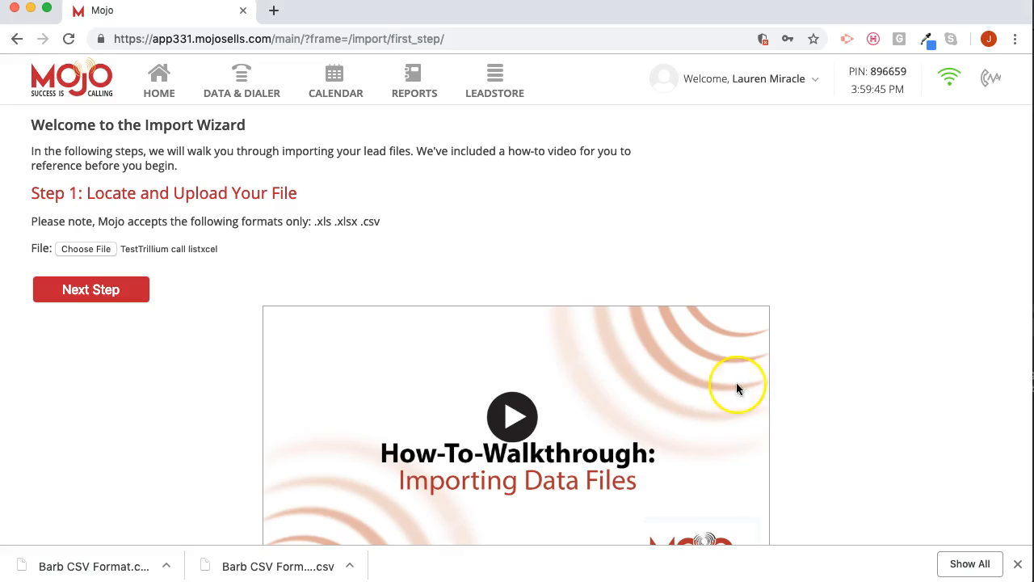
{"action": "left_click", "coordinate": [139, 290]}
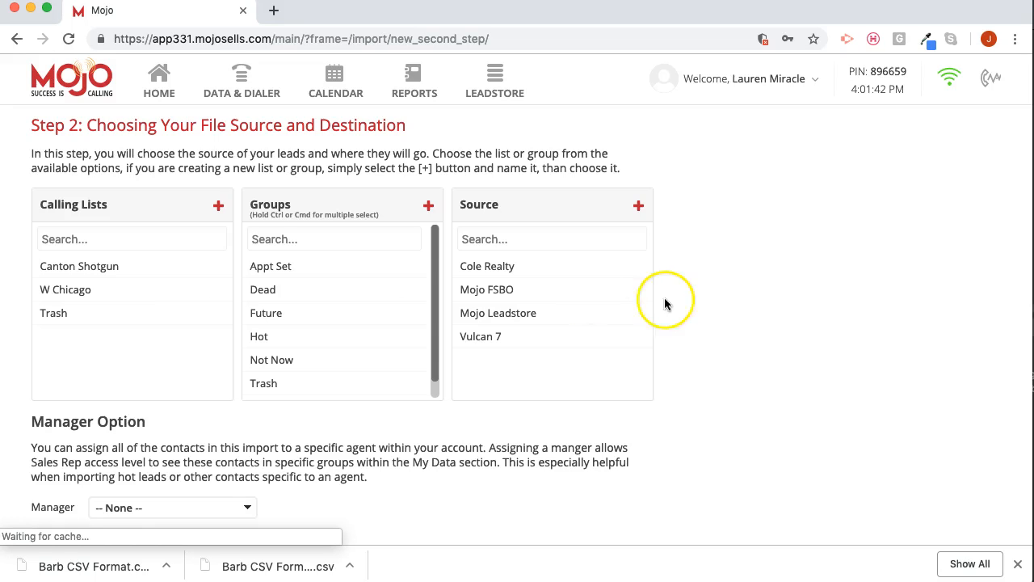
- Search the calling lists for Testing and create a new calling list with that name as the import destination
{"action": "scroll", "coordinate": [709, 304], "scroll_direction": "down", "scroll_amount": 1}
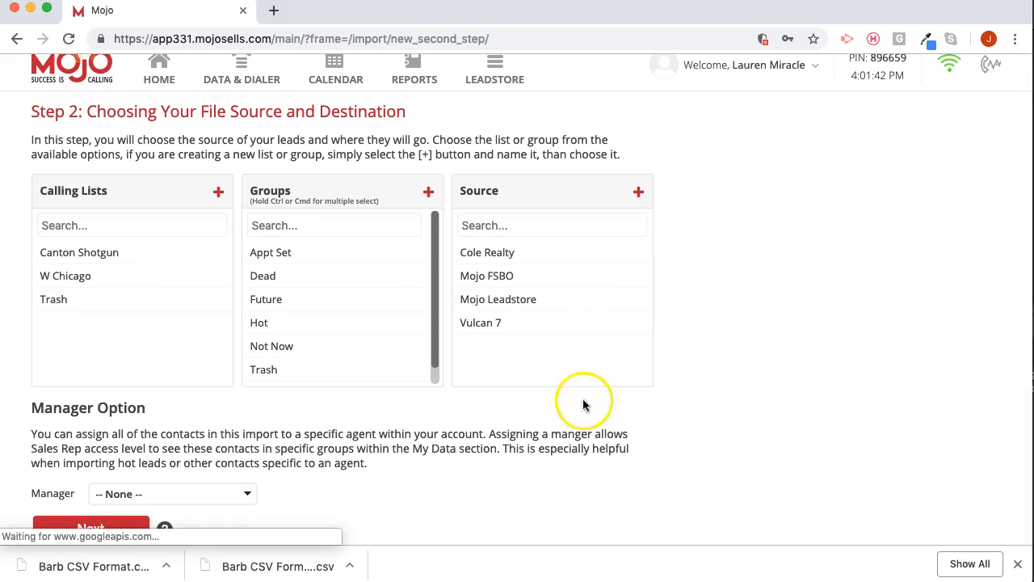
{"action": "left_click", "coordinate": [135, 232]}
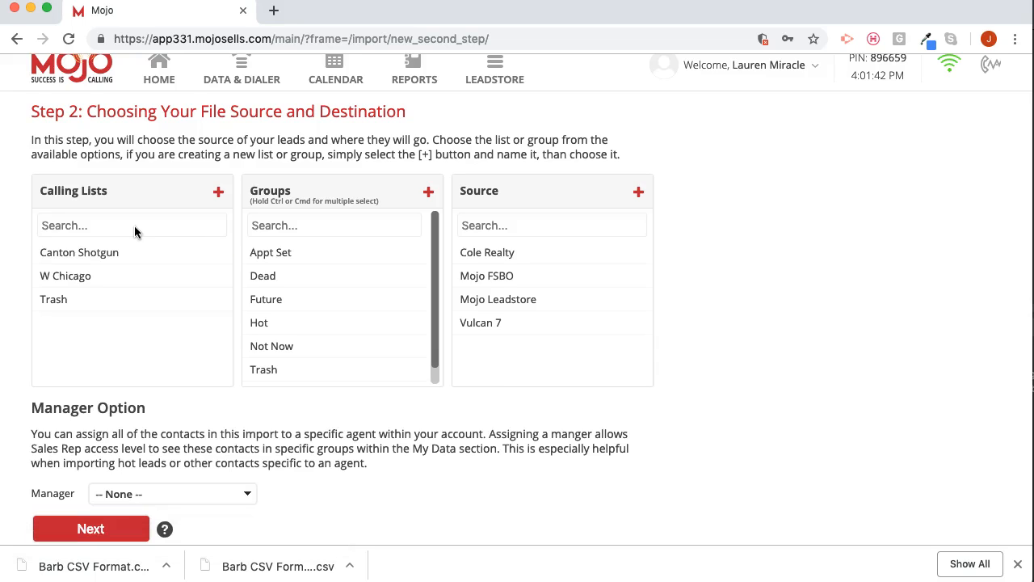
{"action": "type", "text": "Testing"}
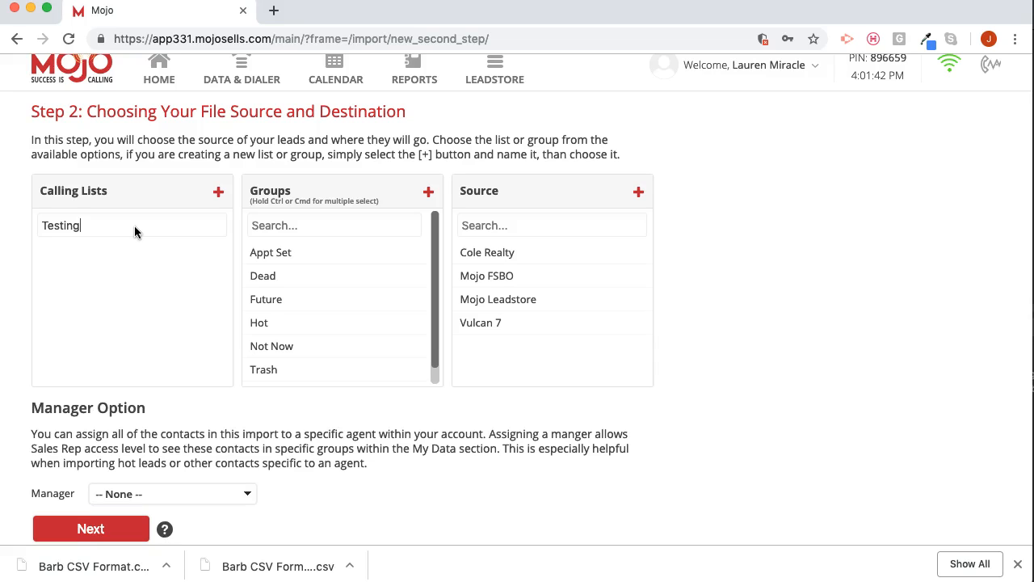
{"action": "left_click", "coordinate": [218, 194]}
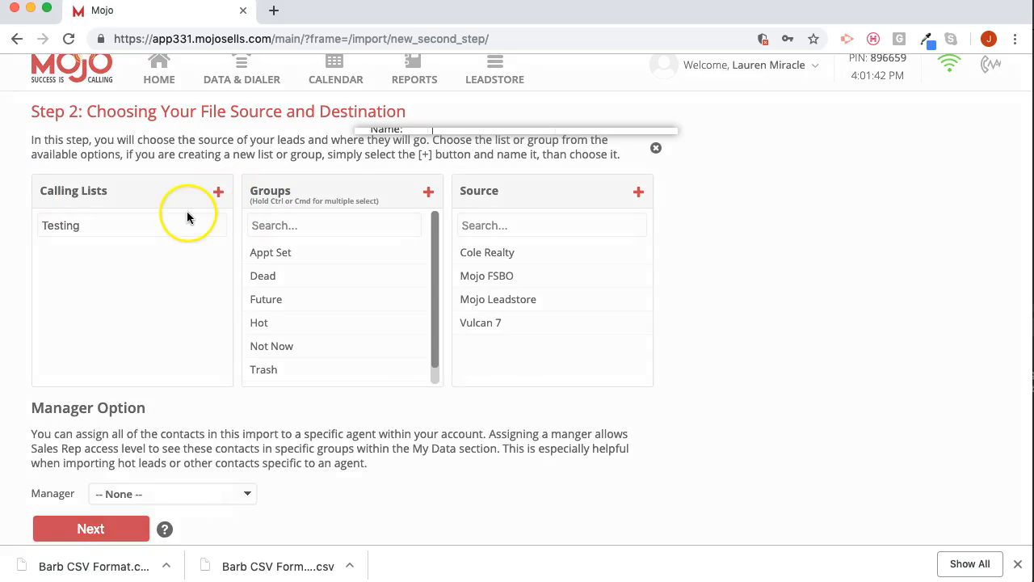
{"action": "left_click", "coordinate": [446, 211]}
{"action": "type", "text": "Test"}
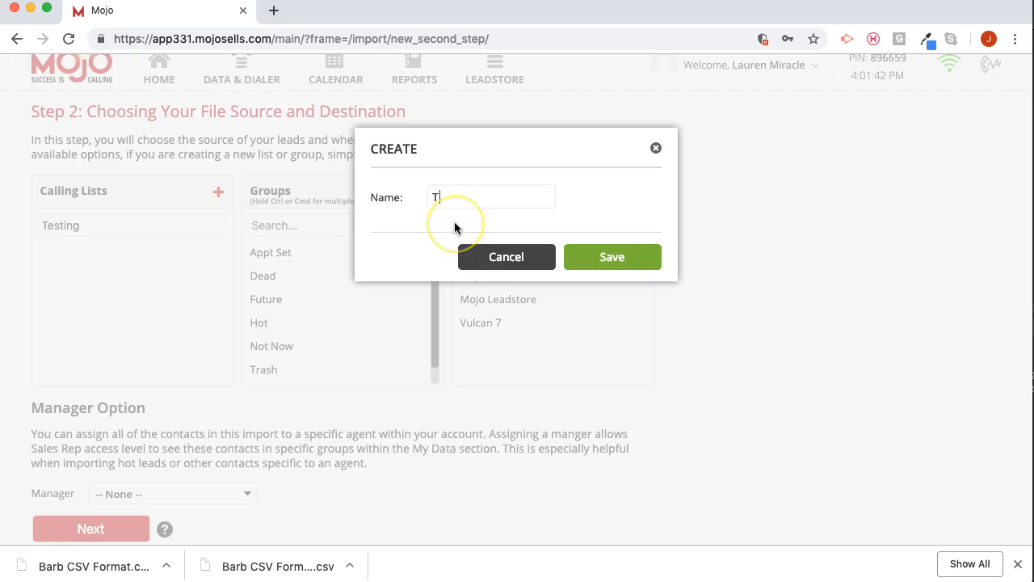
{"action": "type", "text": "ing"}
{"action": "left_click", "coordinate": [608, 255]}
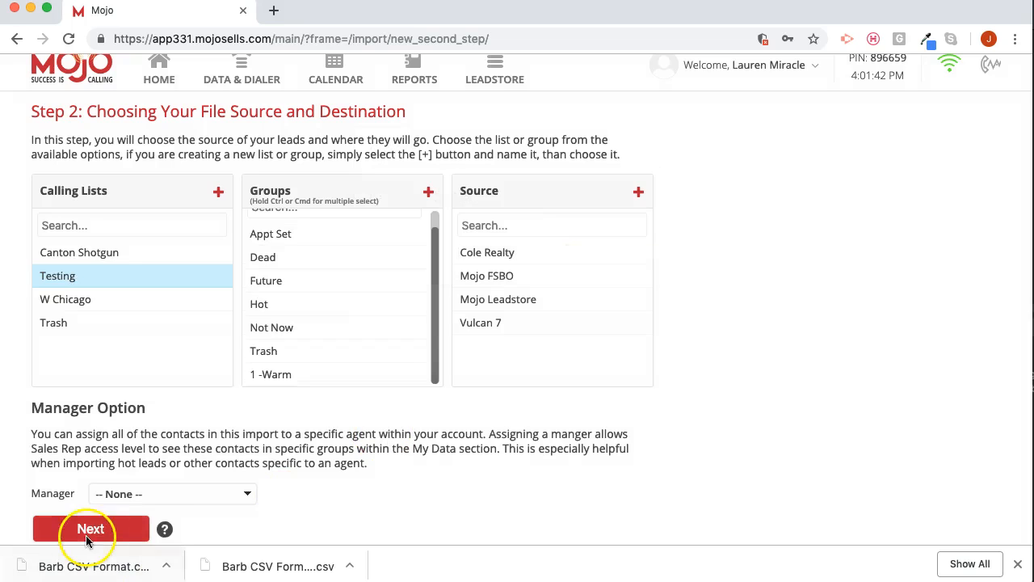
{"action": "left_click", "coordinate": [144, 497]}
{"action": "left_click", "coordinate": [373, 499]}
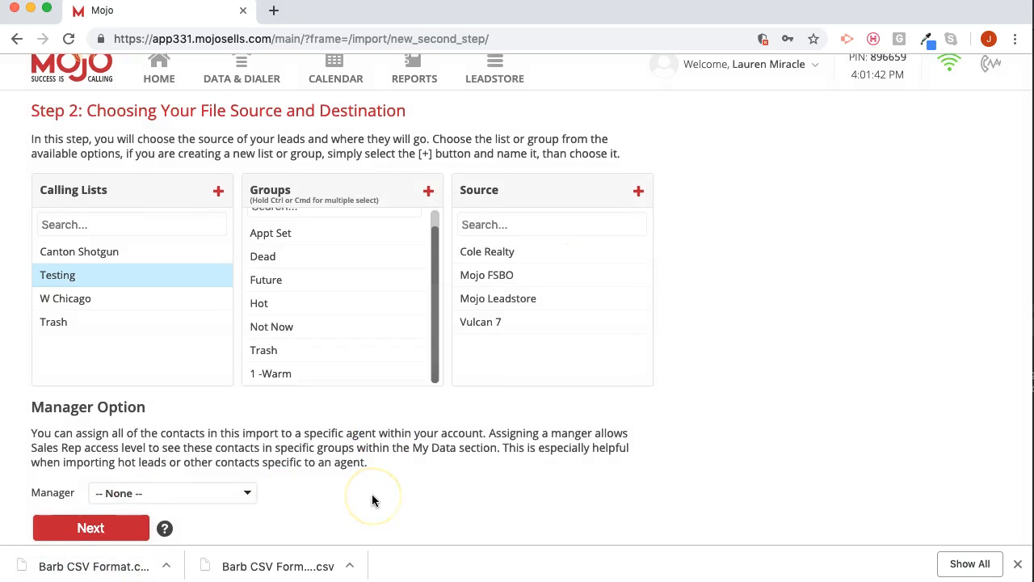
- Keep Testing as the destination list with no manager assigned, and continue the import to the field mapping
{"action": "scroll", "coordinate": [372, 493], "scroll_direction": "down", "scroll_amount": 1}
{"action": "left_click", "coordinate": [189, 467]}
{"action": "left_click", "coordinate": [87, 497]}
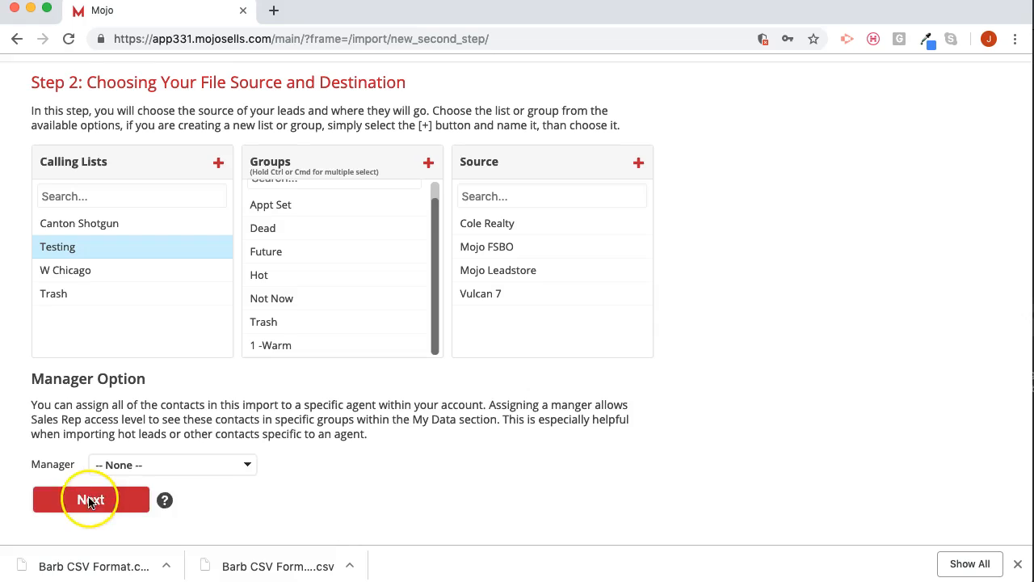
{"action": "left_click", "coordinate": [94, 501]}
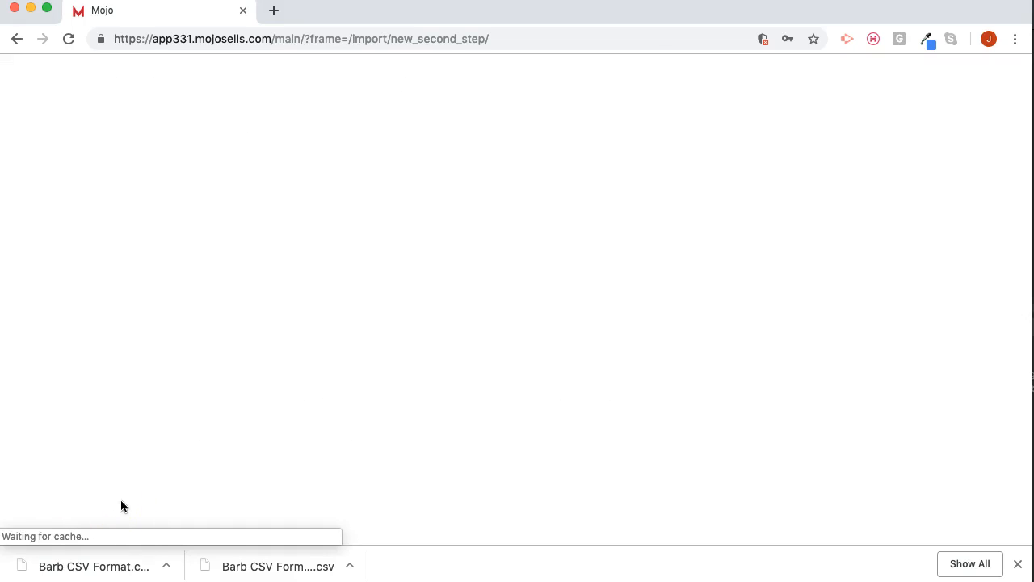
{"action": "left_click", "coordinate": [406, 436]}
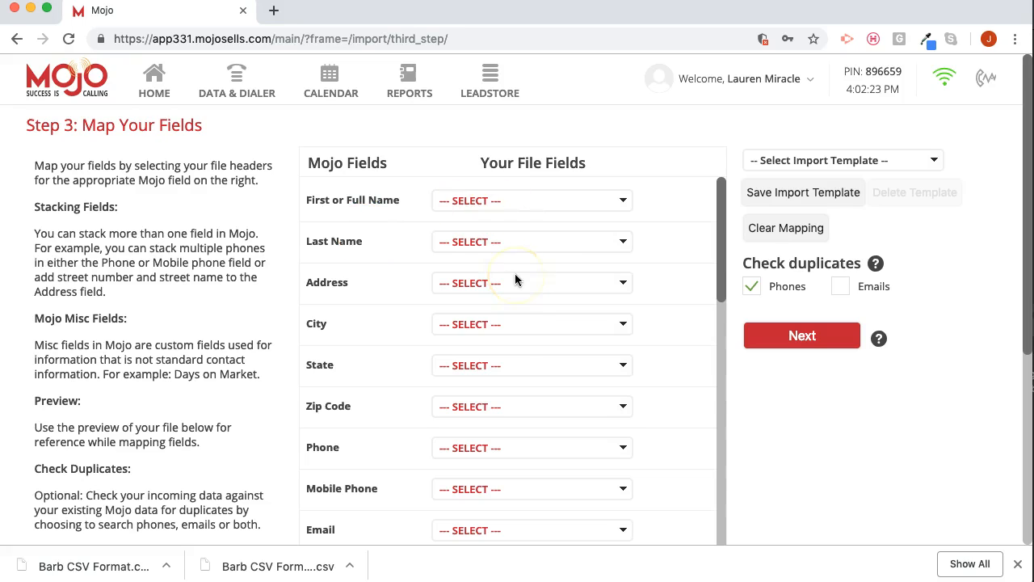
- Map First or Full Name to Col 1 and Last Name to Col 2
{"action": "left_click", "coordinate": [479, 245]}
{"action": "left_click", "coordinate": [491, 287]}
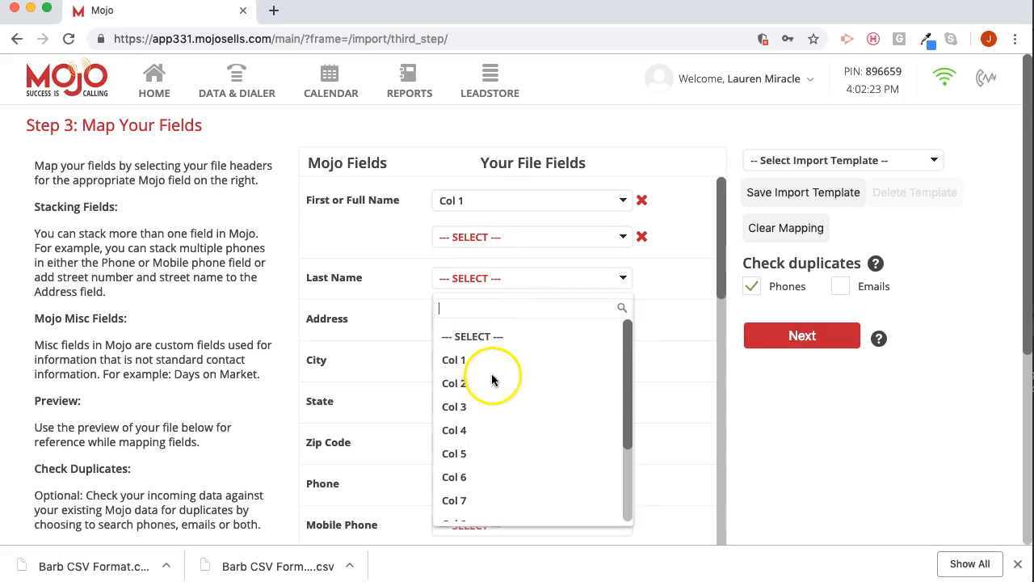
{"action": "left_click", "coordinate": [491, 378]}
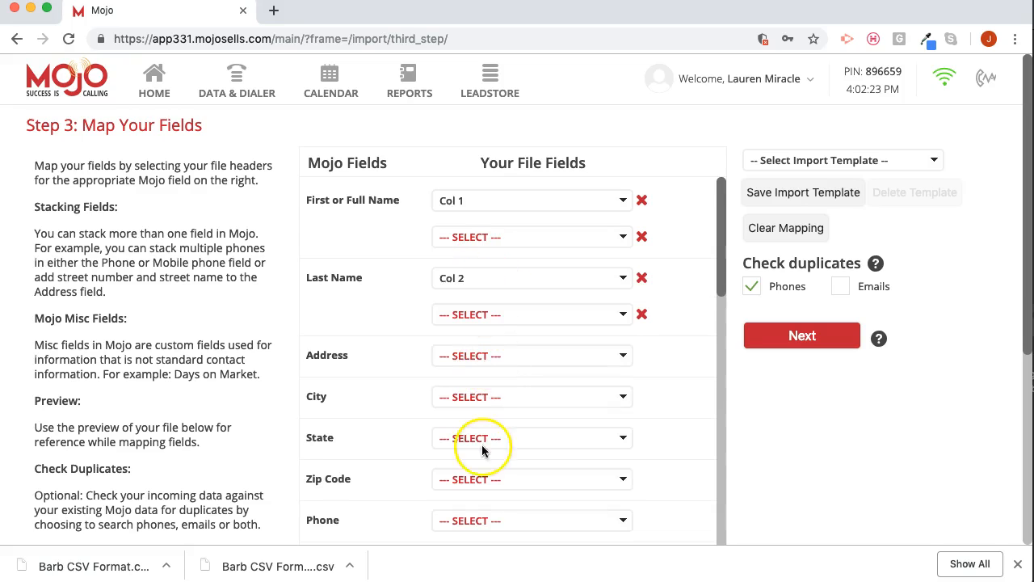
- Check the column order in the Numbers spreadsheet and map Mojo's Address field to Col 3
{"action": "left_click", "coordinate": [481, 580]}
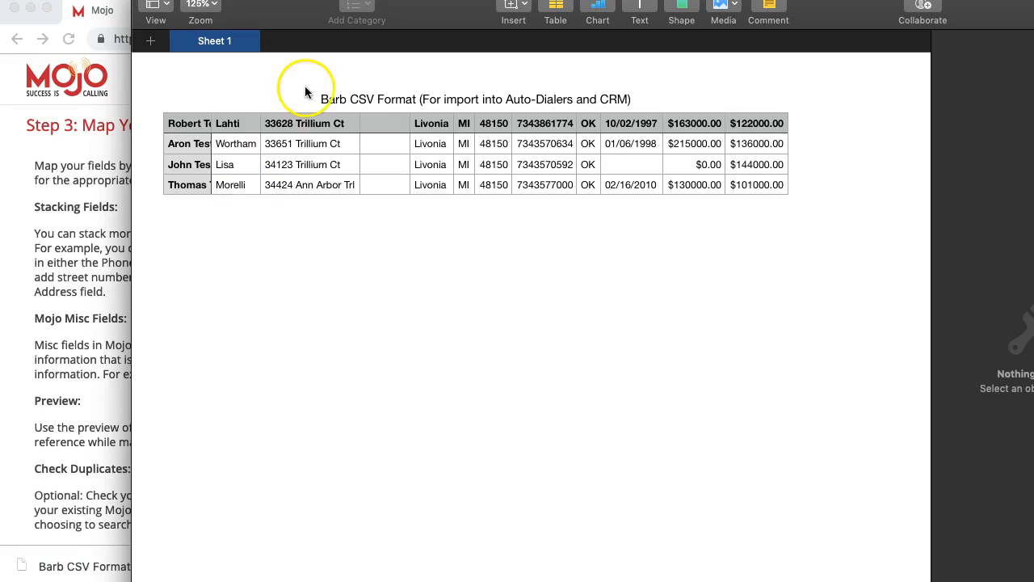
{"action": "left_click", "coordinate": [105, 202]}
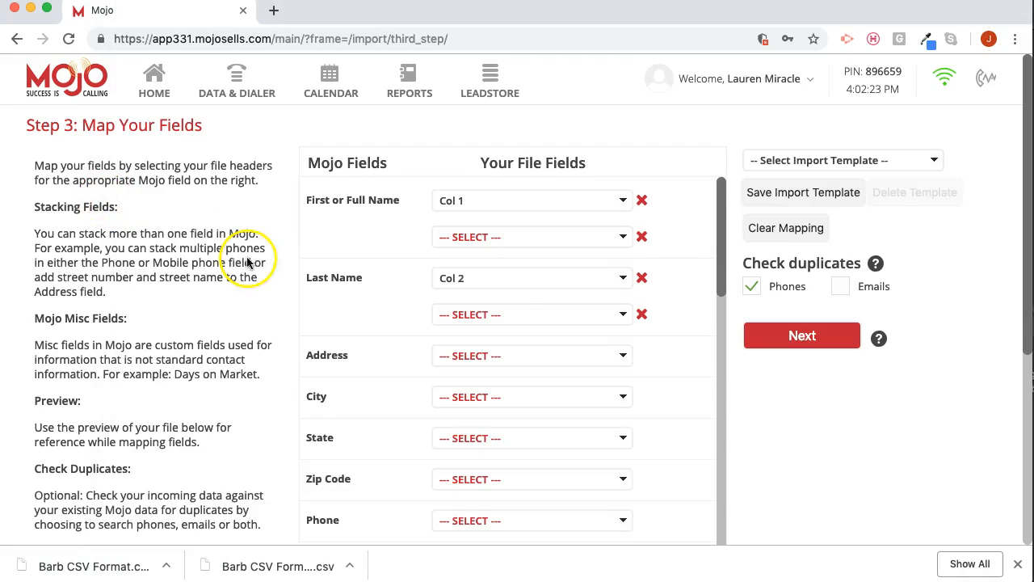
{"action": "left_click", "coordinate": [510, 355]}
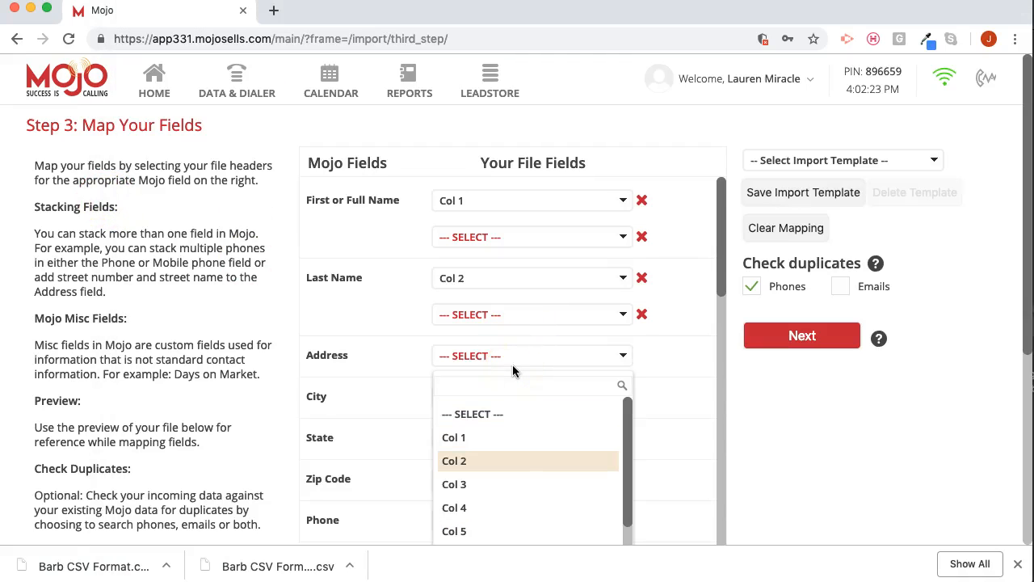
{"action": "key", "text": "super+Tab"}
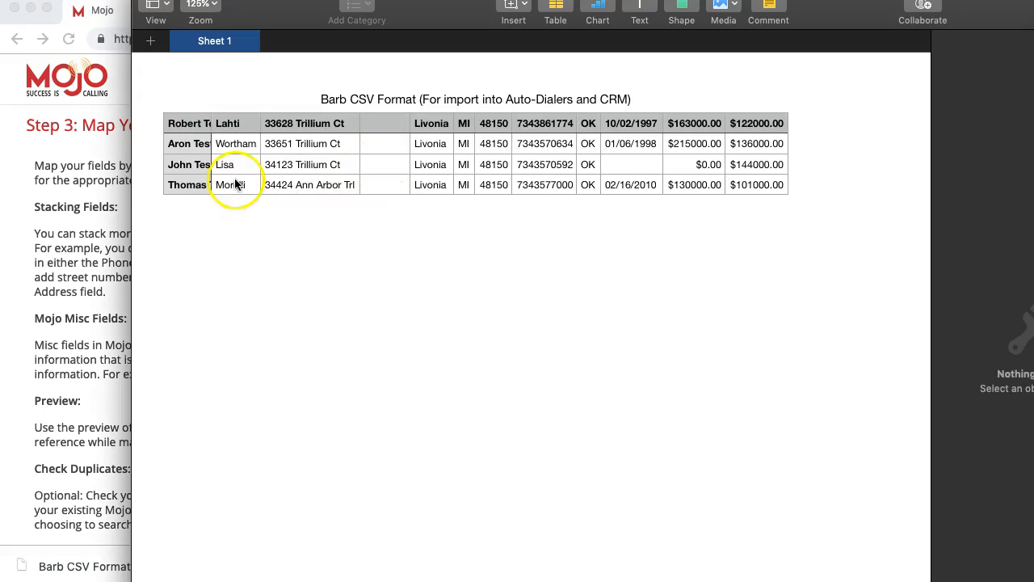
{"action": "left_click", "coordinate": [110, 194]}
- Map the City field to Col 5 and the State field to Col 6
{"action": "left_click", "coordinate": [482, 434]}
{"action": "scroll", "coordinate": [461, 331], "scroll_direction": "down", "scroll_amount": 1}
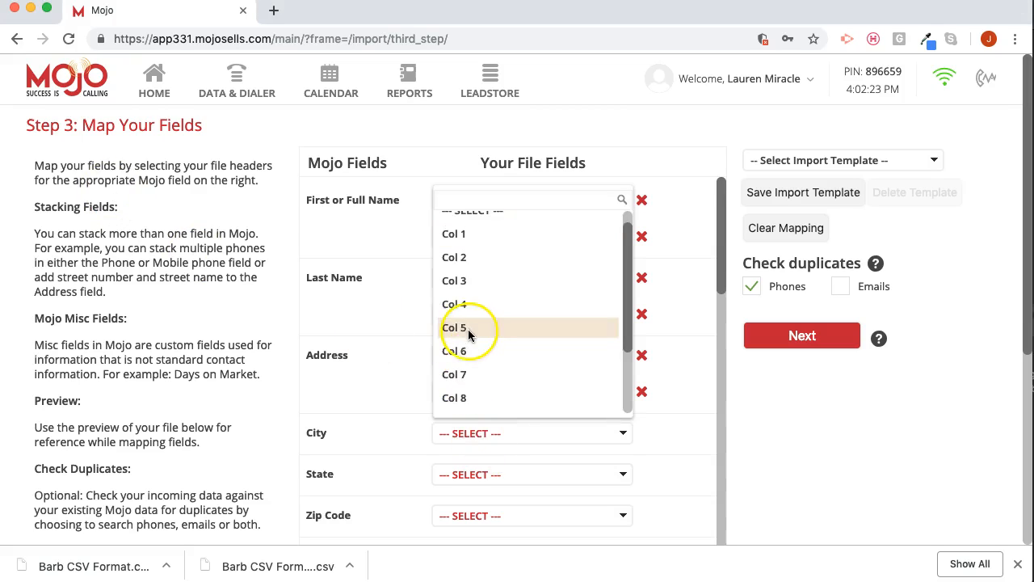
{"action": "left_click", "coordinate": [467, 328]}
{"action": "left_click", "coordinate": [472, 482]}
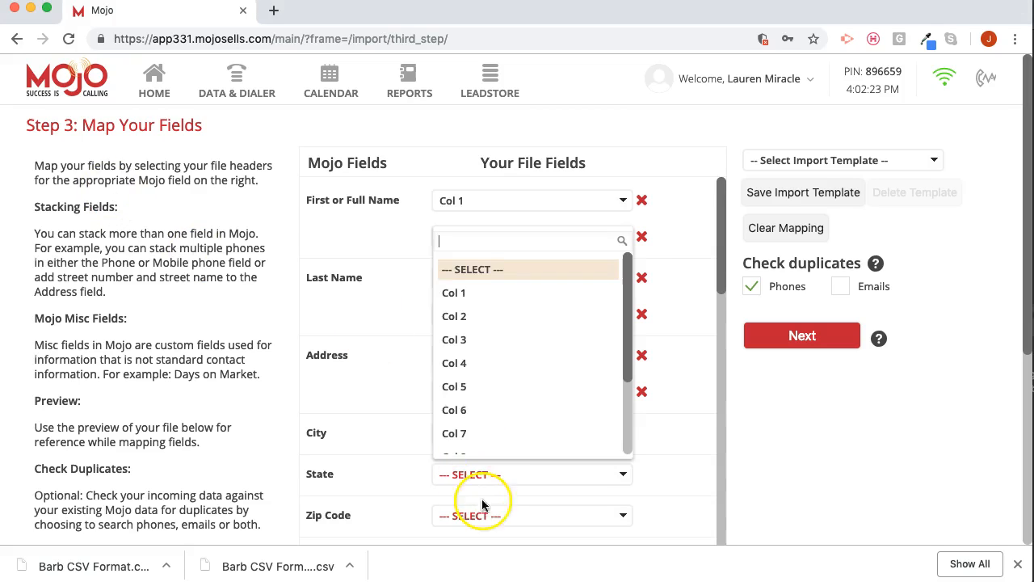
{"action": "left_click", "coordinate": [484, 409]}
- Compare with the Numbers spreadsheet again and map Zip Code to Col 7 and Phone to Col 8
{"action": "key", "text": "super+Tab"}
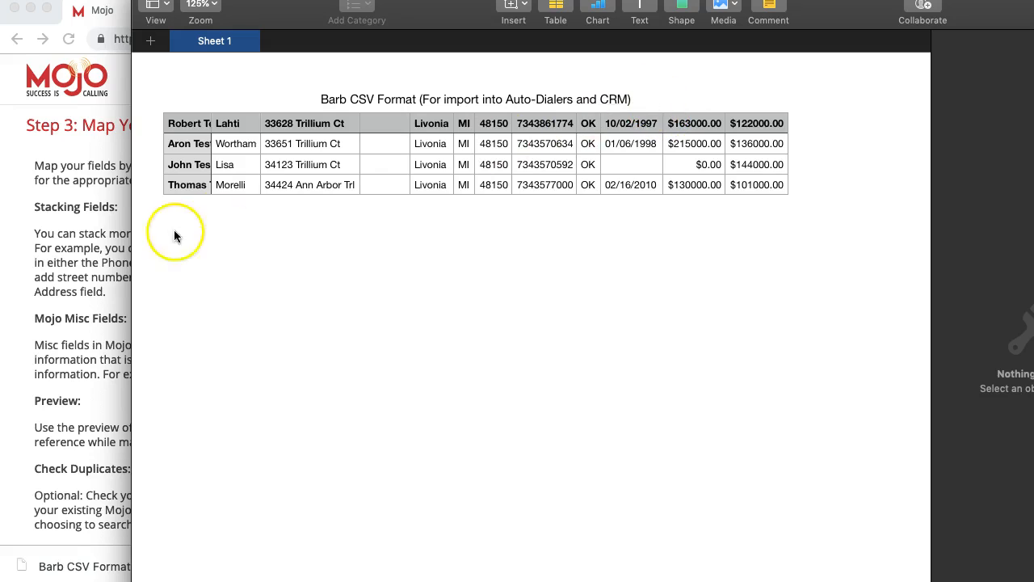
{"action": "left_click", "coordinate": [109, 233]}
{"action": "scroll", "coordinate": [555, 437], "scroll_direction": "down", "scroll_amount": 1}
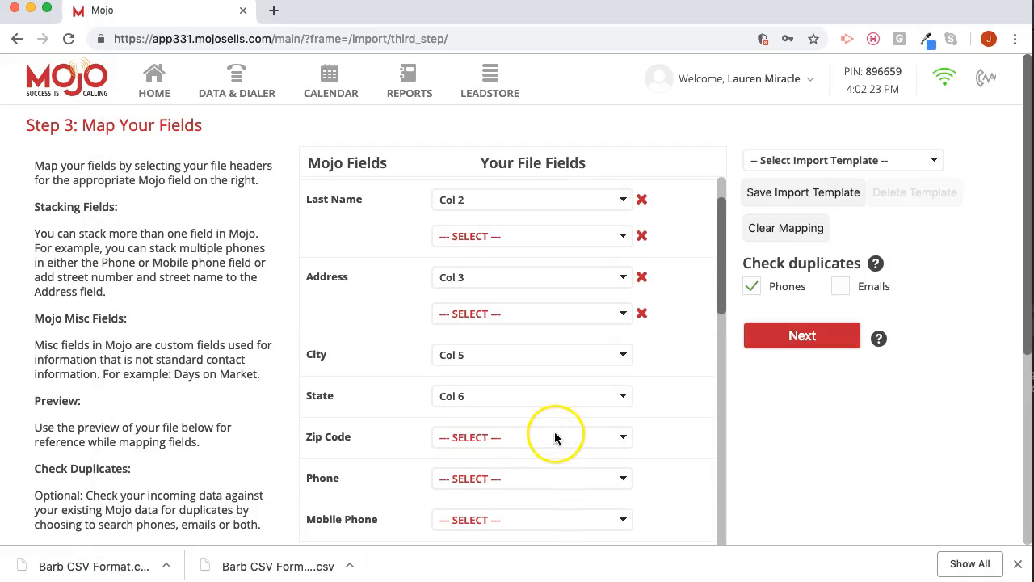
{"action": "left_click", "coordinate": [524, 438]}
{"action": "left_click", "coordinate": [482, 380]}
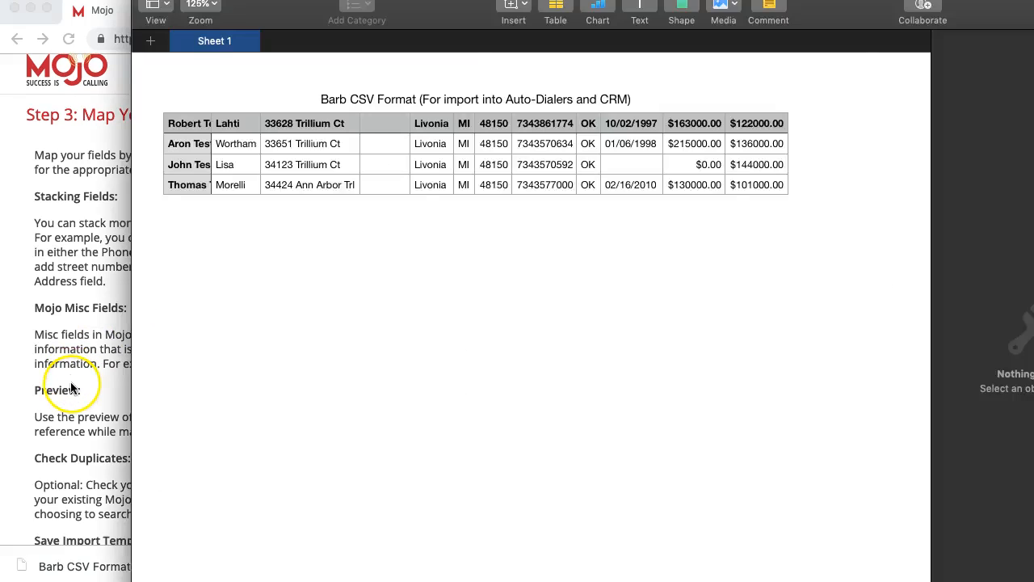
- Look over the remaining Mojo fields and the file preview, leave them unmapped, and continue to the final import step
{"action": "scroll", "coordinate": [407, 393], "scroll_direction": "down", "scroll_amount": 5}
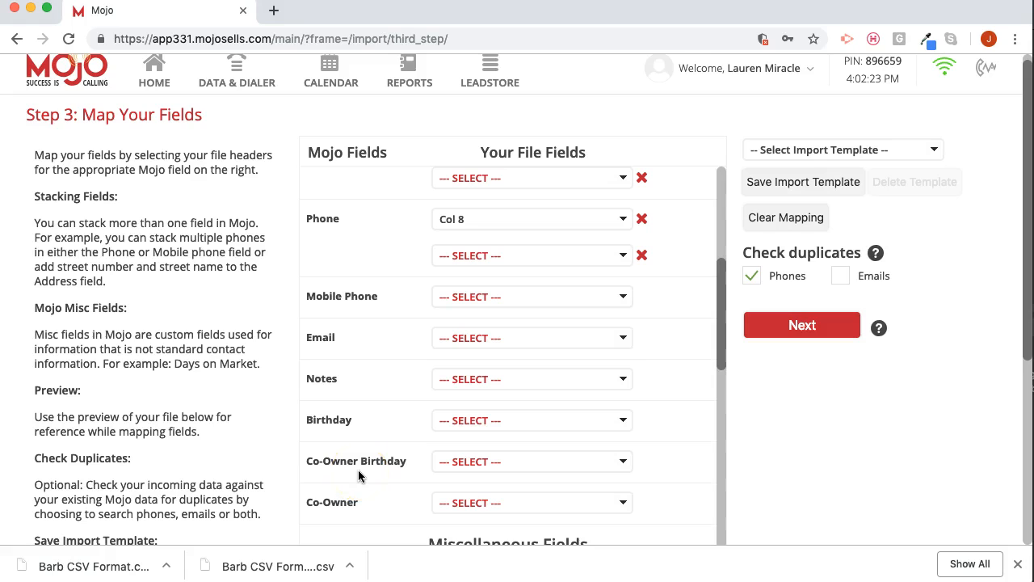
{"action": "scroll", "coordinate": [358, 469], "scroll_direction": "down", "scroll_amount": 10}
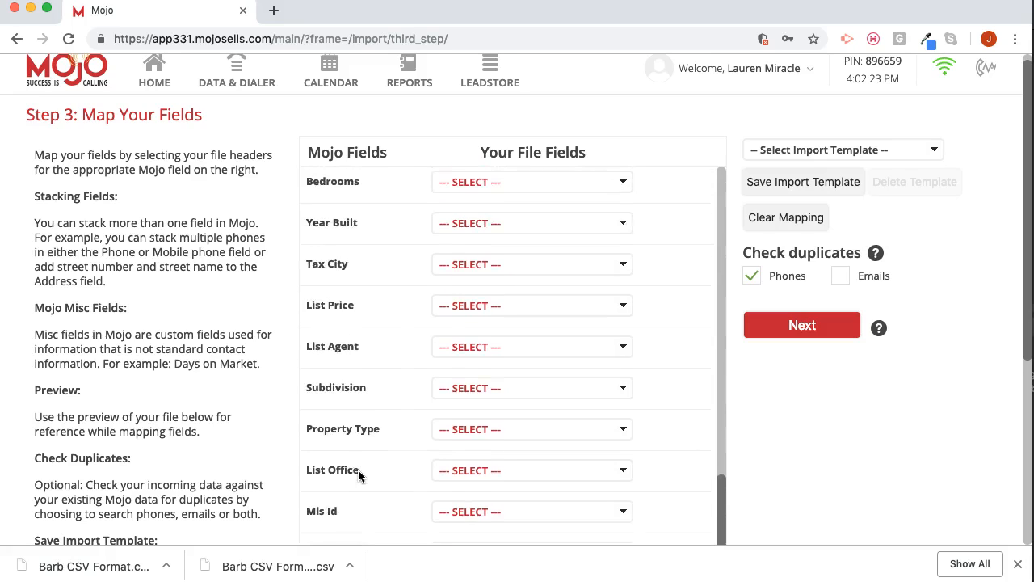
{"action": "scroll", "coordinate": [358, 469], "scroll_direction": "down", "scroll_amount": 4}
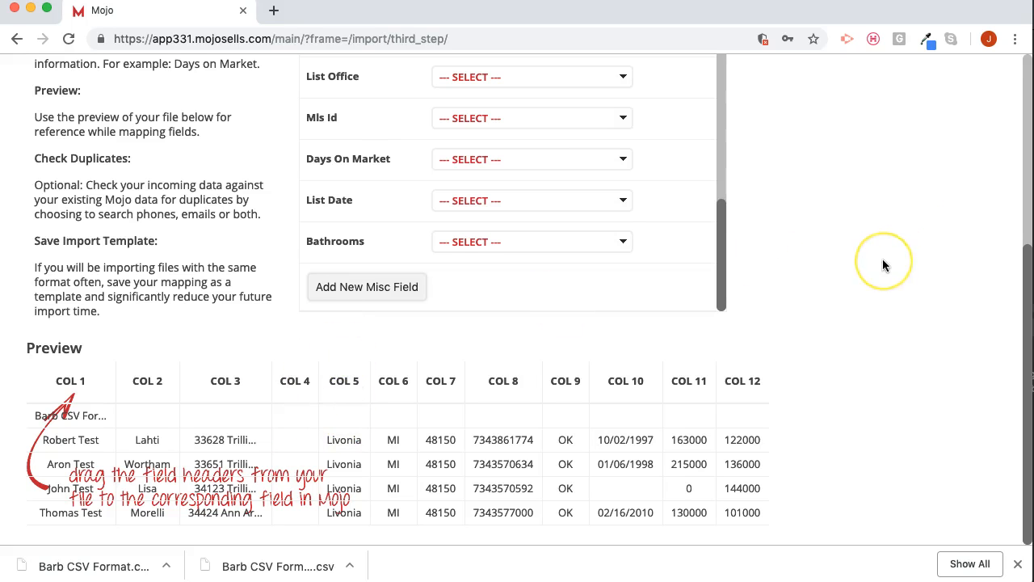
{"action": "scroll", "coordinate": [882, 258], "scroll_direction": "up", "scroll_amount": 4}
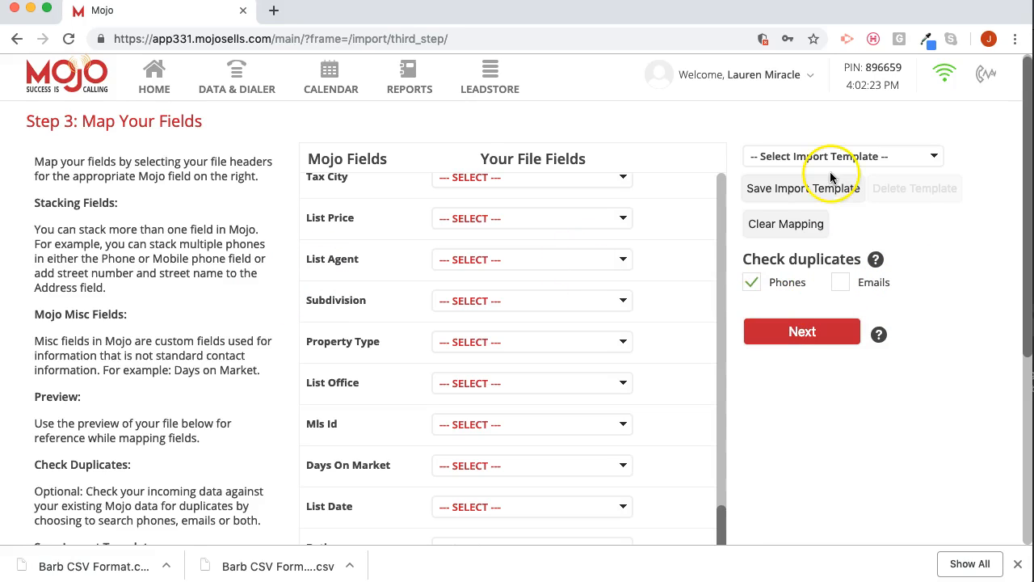
{"action": "left_click", "coordinate": [826, 339]}
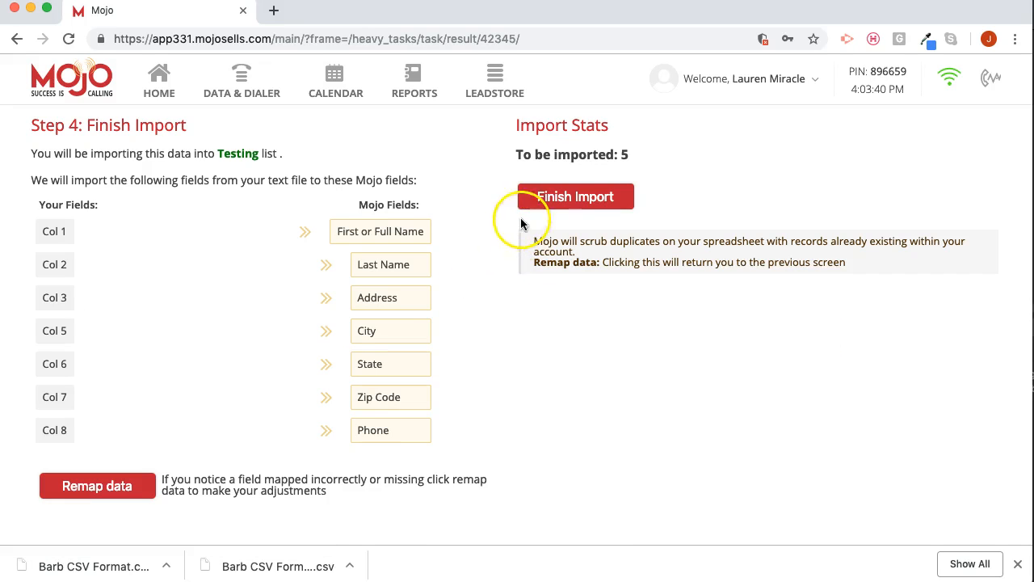
- Finish the import and show the Testing calling list to check its contacts
{"action": "left_click", "coordinate": [565, 205]}
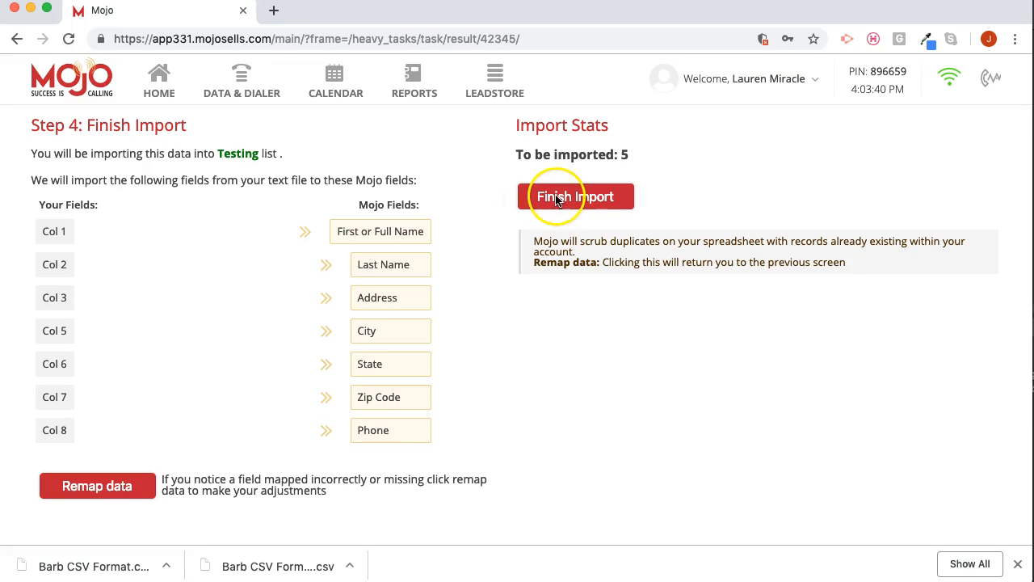
{"action": "left_click", "coordinate": [526, 207]}
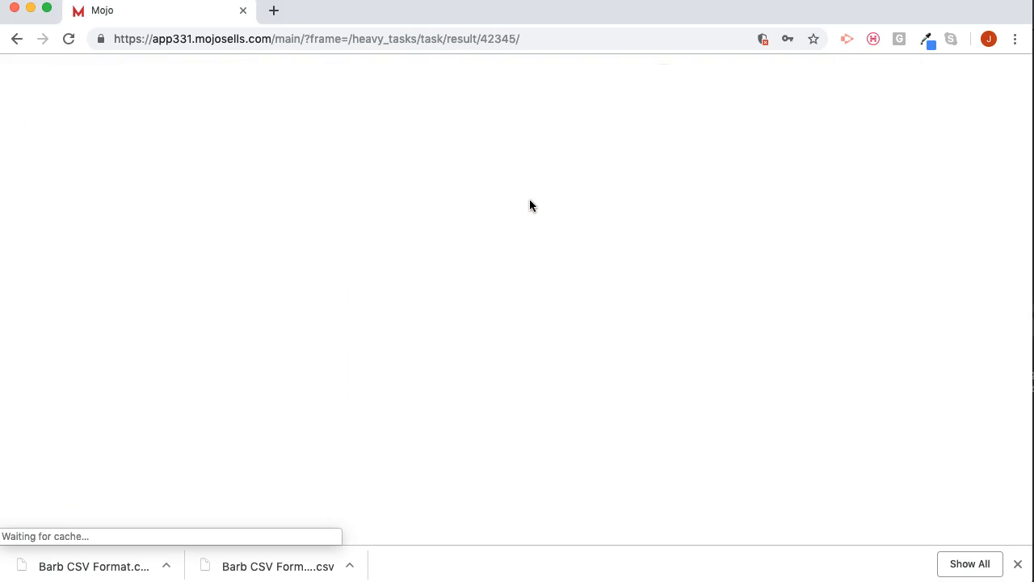
{"action": "left_click", "coordinate": [248, 247]}
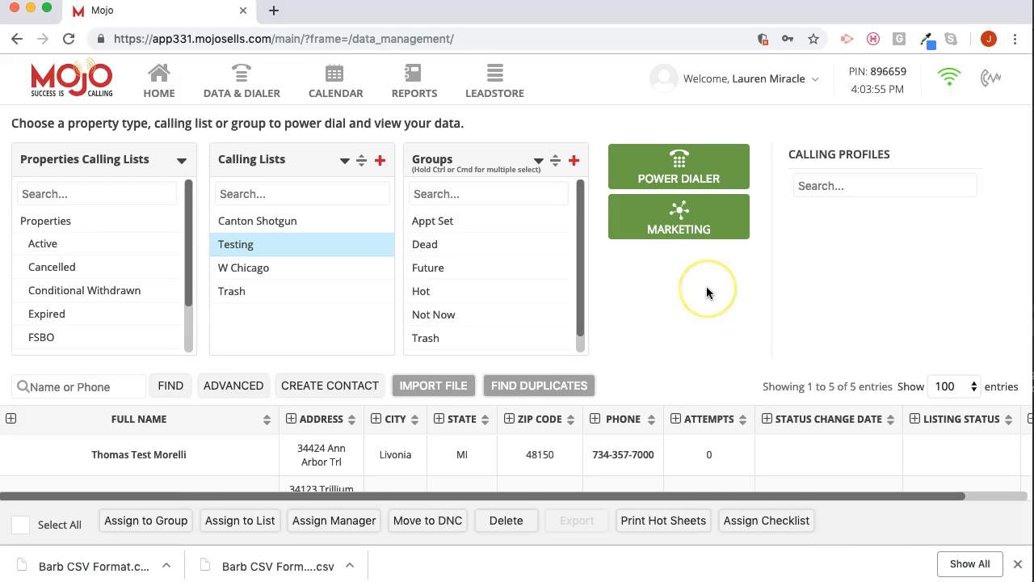
{"action": "scroll", "coordinate": [706, 286], "scroll_direction": "down", "scroll_amount": 2}
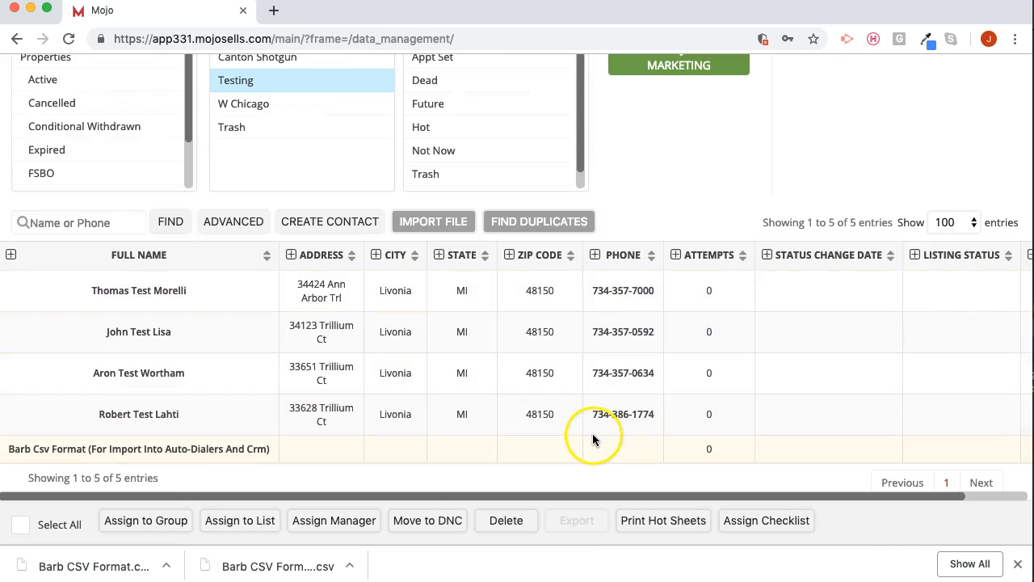
{"action": "scroll", "coordinate": [634, 214], "scroll_direction": "up", "scroll_amount": 1}
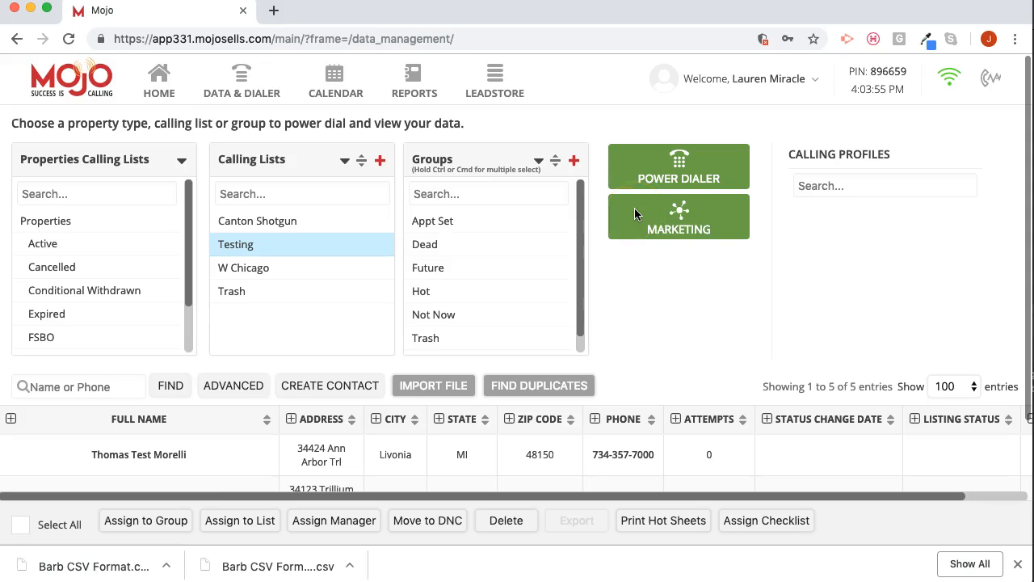
- Open the Power Dialer for the Testing list and set the displayed caller ID to the saved cell number
{"action": "left_click", "coordinate": [661, 311]}
{"action": "left_click", "coordinate": [662, 315]}
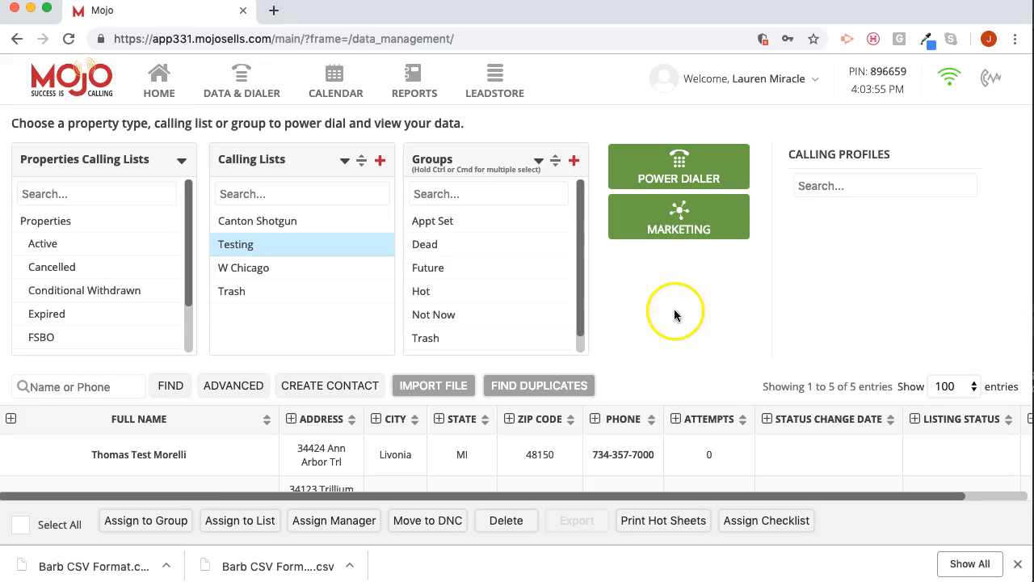
{"action": "left_click", "coordinate": [640, 308]}
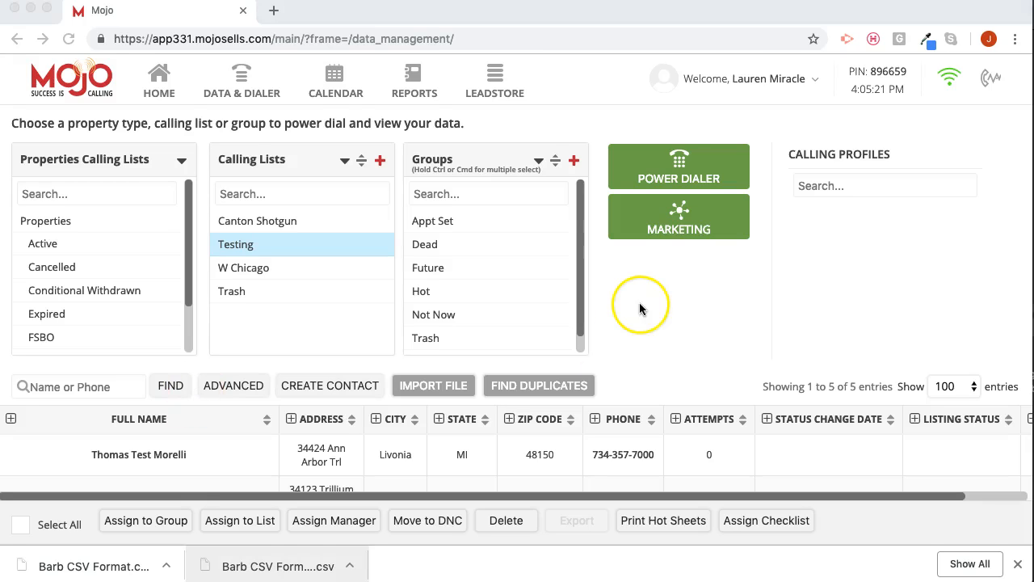
{"action": "left_click", "coordinate": [671, 158]}
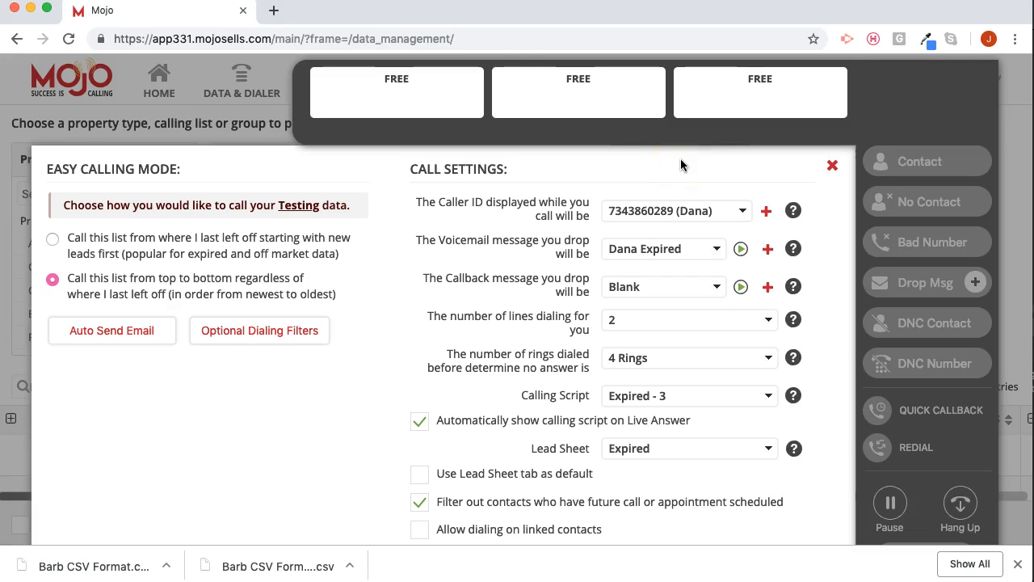
{"action": "left_click", "coordinate": [700, 210]}
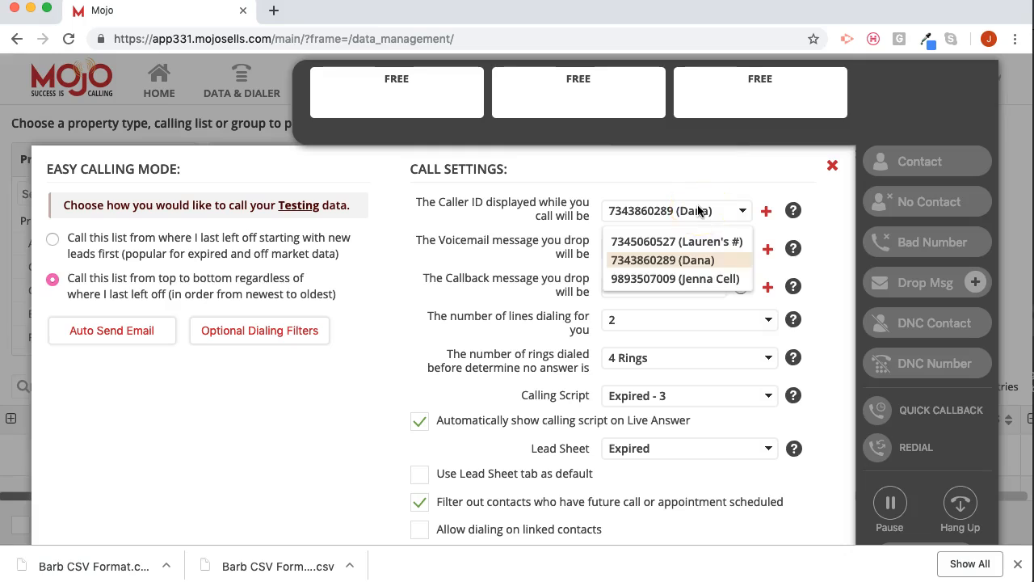
{"action": "left_click", "coordinate": [691, 277]}
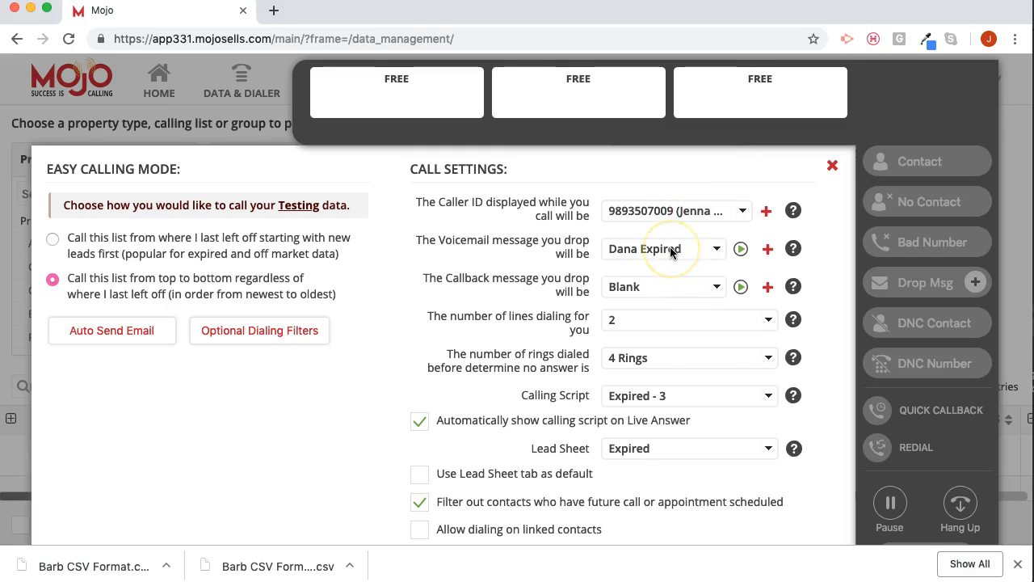
- Set the voicemail drop to the neighborhood farming recording and the callback message to the Call back msg recording
{"action": "left_click", "coordinate": [671, 251]}
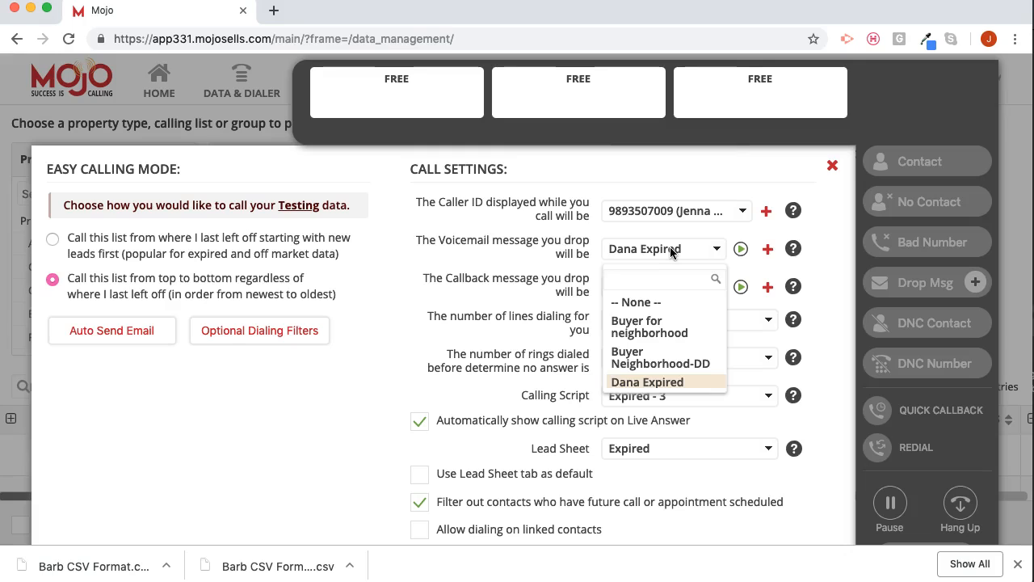
{"action": "scroll", "coordinate": [668, 349], "scroll_direction": "down", "scroll_amount": 2}
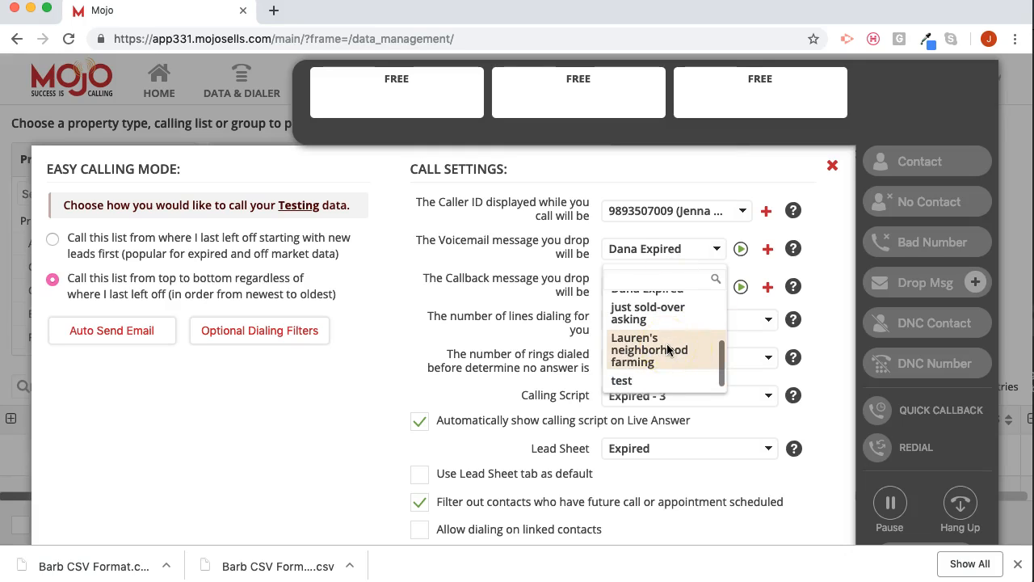
{"action": "left_click", "coordinate": [669, 355]}
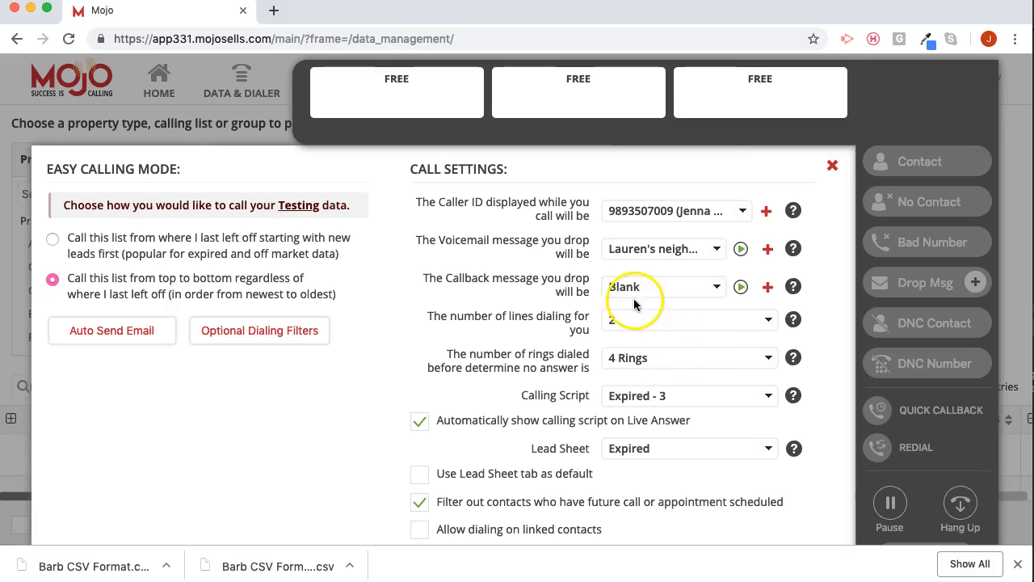
{"action": "left_click", "coordinate": [631, 289]}
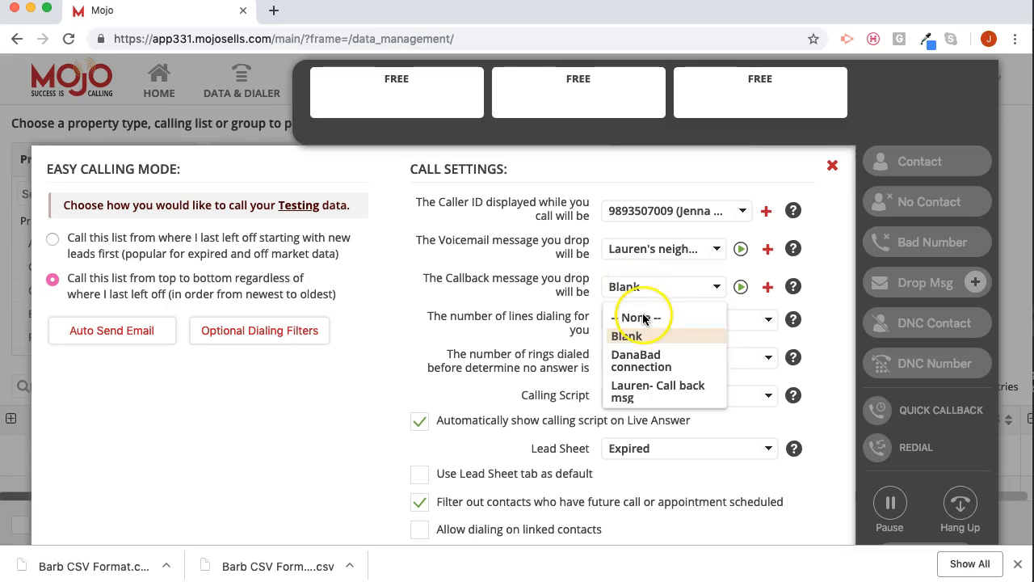
{"action": "left_click", "coordinate": [659, 391]}
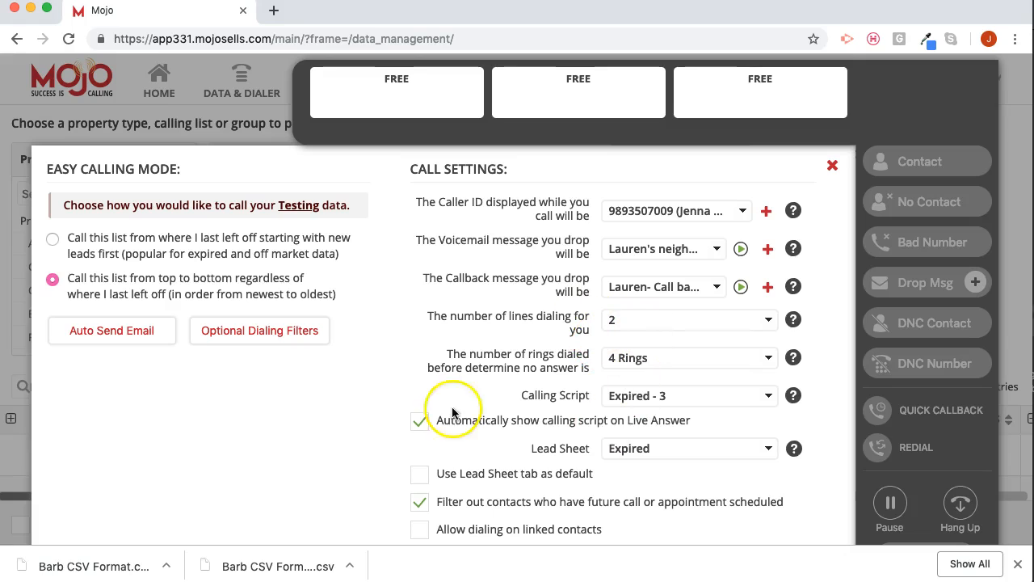
{"action": "scroll", "coordinate": [372, 383], "scroll_direction": "down", "scroll_amount": 3}
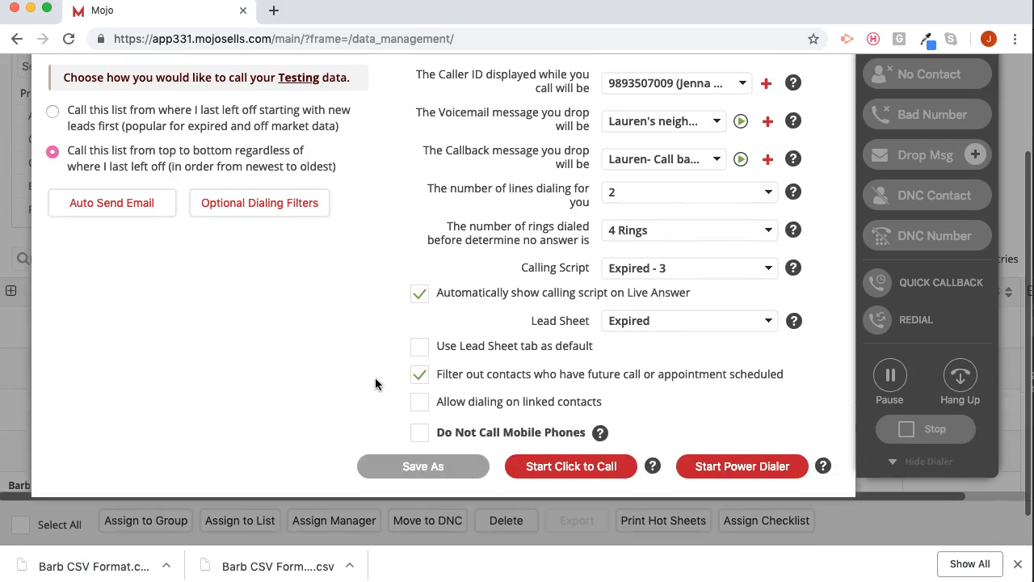
{"action": "left_click", "coordinate": [372, 386]}
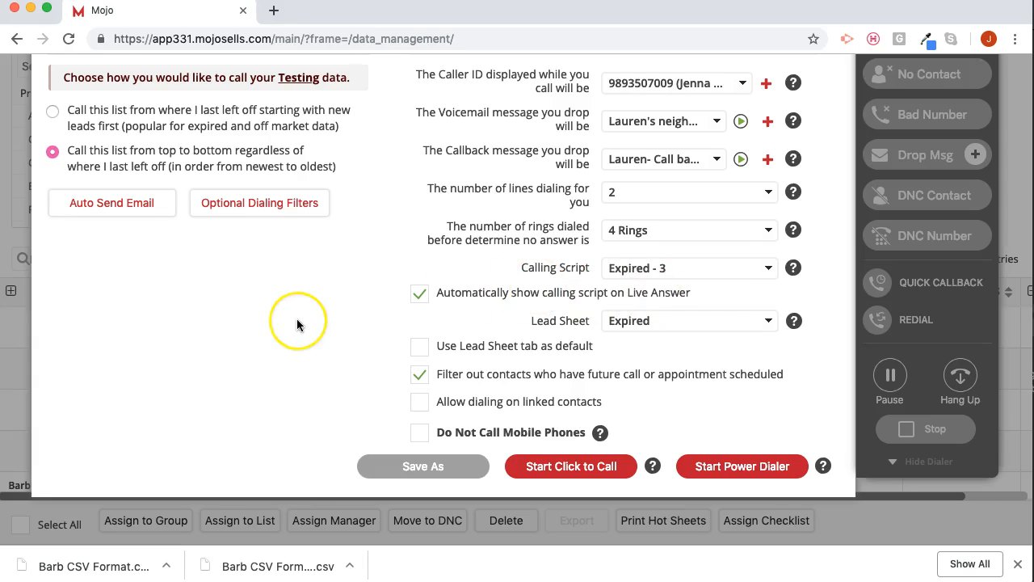
{"action": "scroll", "coordinate": [296, 323], "scroll_direction": "up", "scroll_amount": 1}
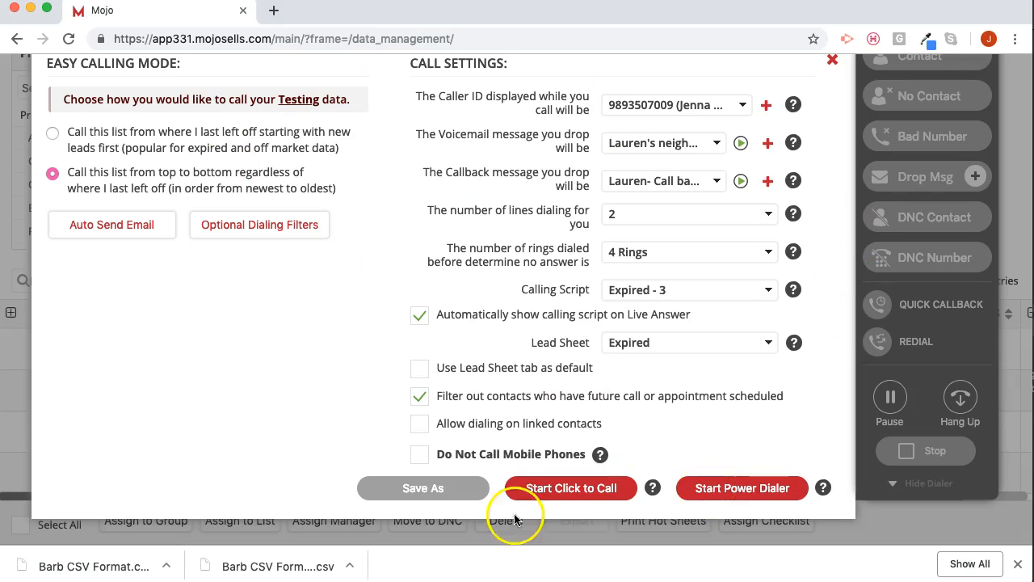
- Start the Power Dialer on the previewed Testing contacts and run the session until the list has been dialed
{"action": "left_click", "coordinate": [731, 493]}
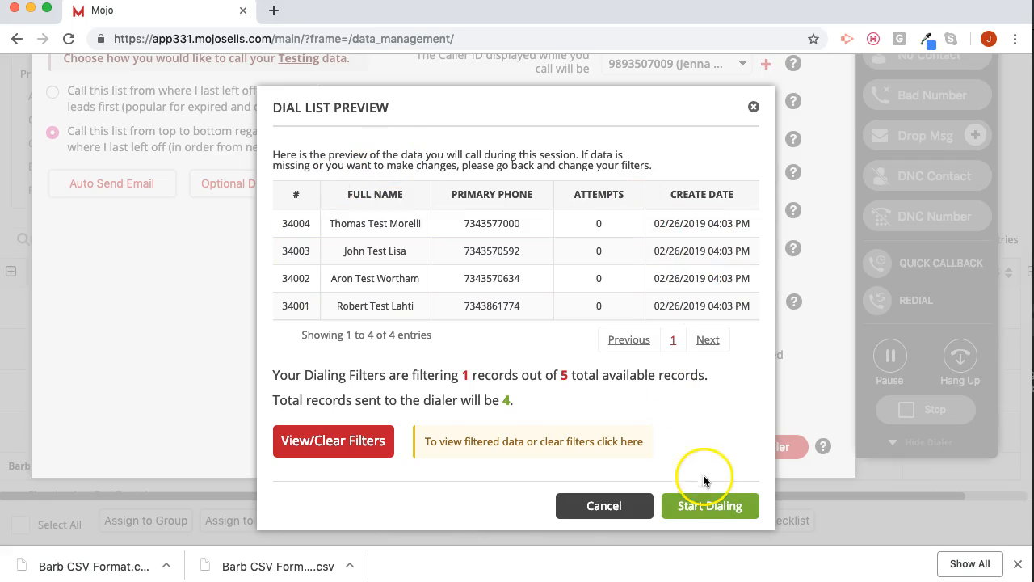
{"action": "left_click", "coordinate": [724, 506]}
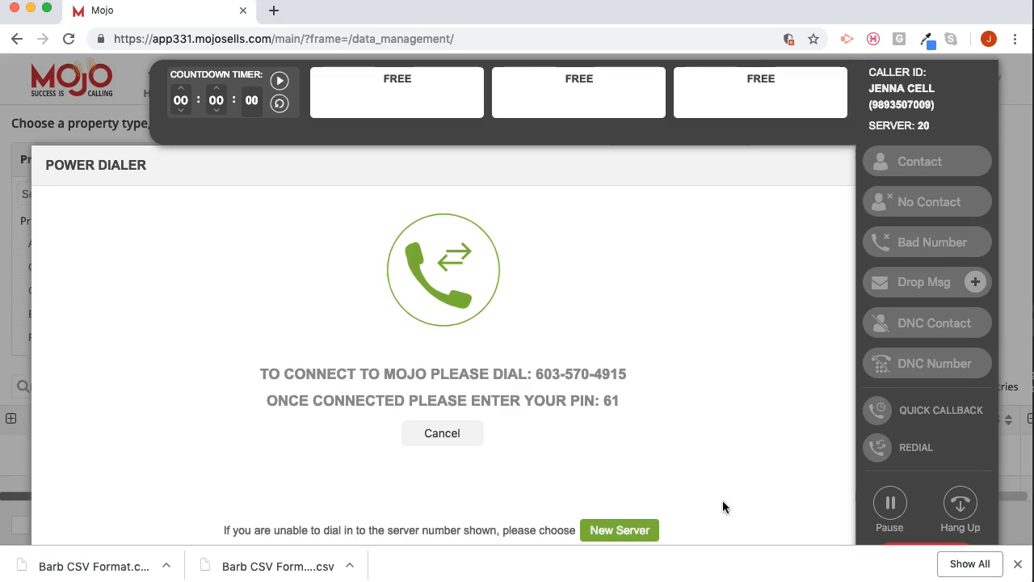
{"action": "scroll", "coordinate": [723, 506], "scroll_direction": "down", "scroll_amount": 2}
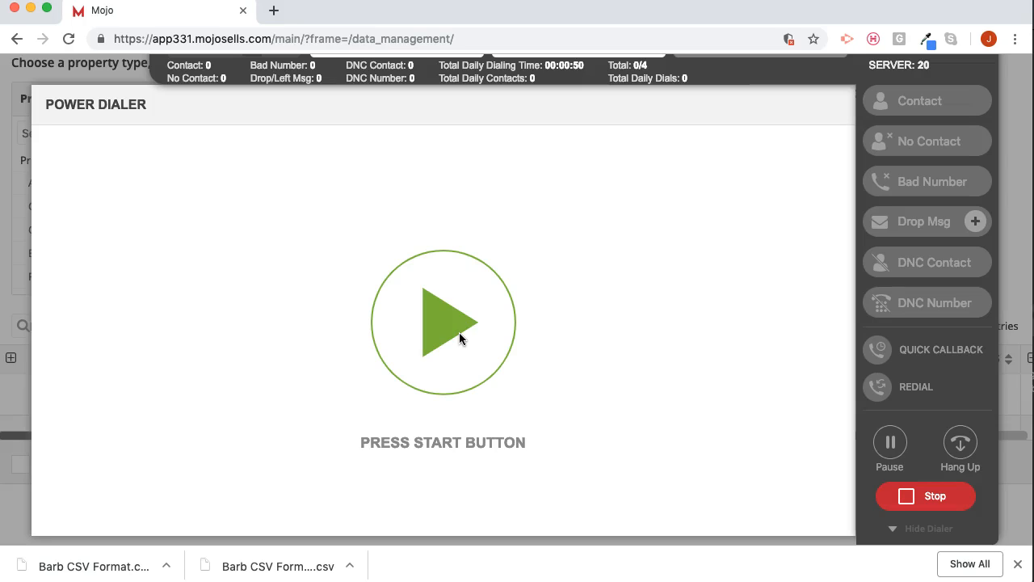
{"action": "left_click", "coordinate": [459, 332]}
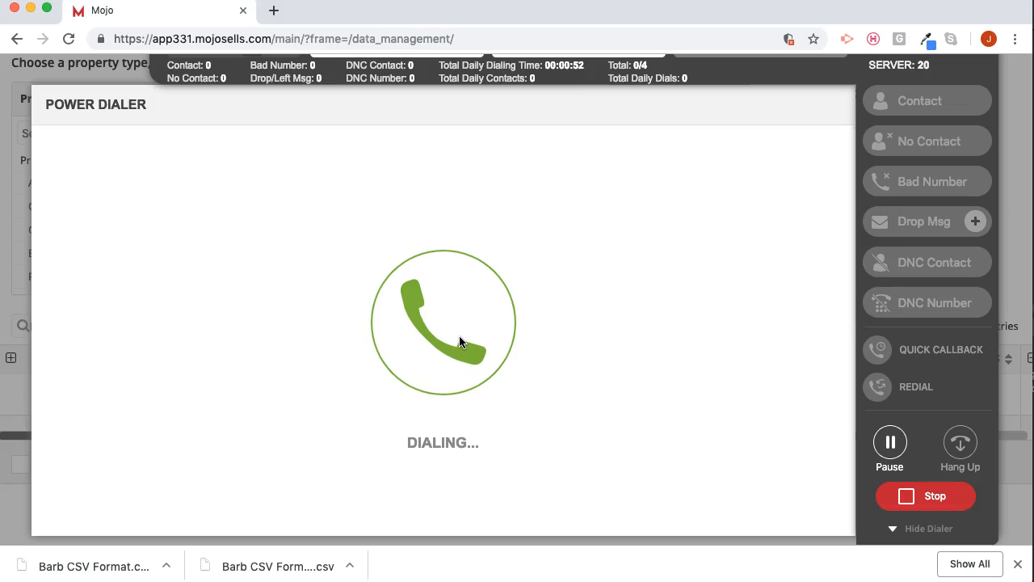
{"action": "left_click", "coordinate": [616, 334]}
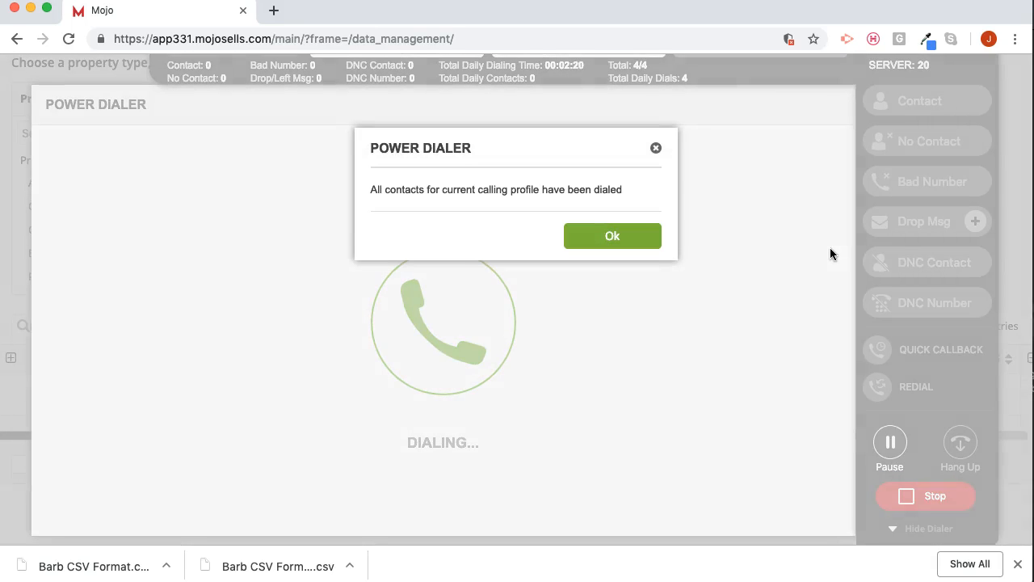
{"action": "left_click", "coordinate": [628, 238]}
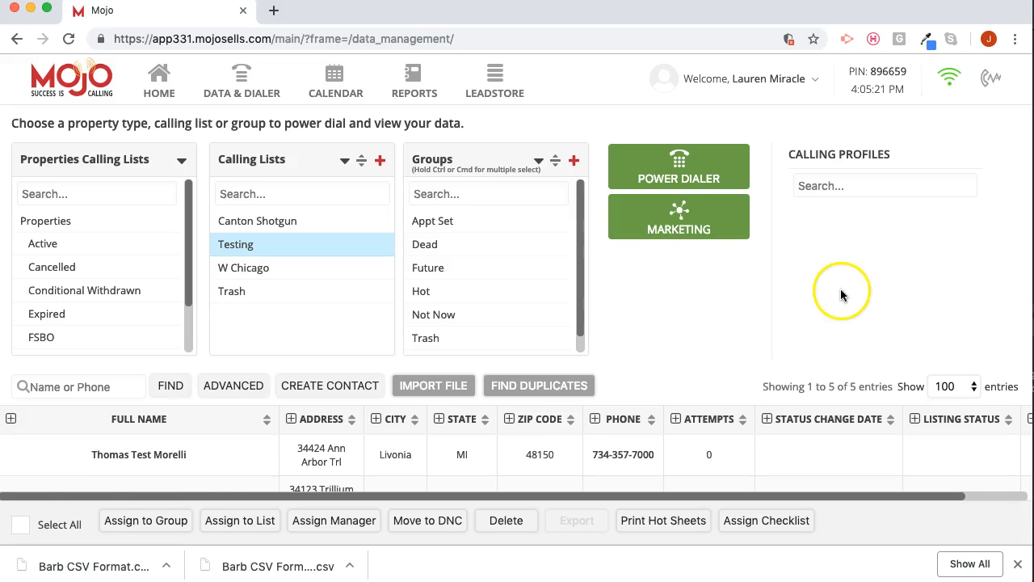
- Look over the Testing list's contacts, phone numbers and call attempts following the dialing session
{"action": "scroll", "coordinate": [840, 288], "scroll_direction": "down", "scroll_amount": 3}
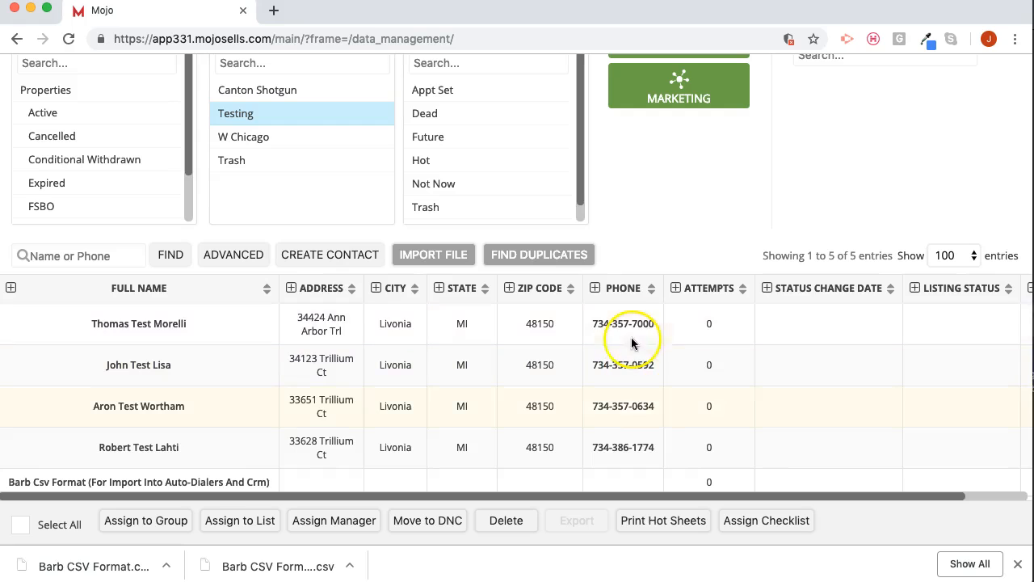
{"action": "scroll", "coordinate": [638, 388], "scroll_direction": "up", "scroll_amount": 2}
{"action": "scroll", "coordinate": [638, 377], "scroll_direction": "up", "scroll_amount": 1}
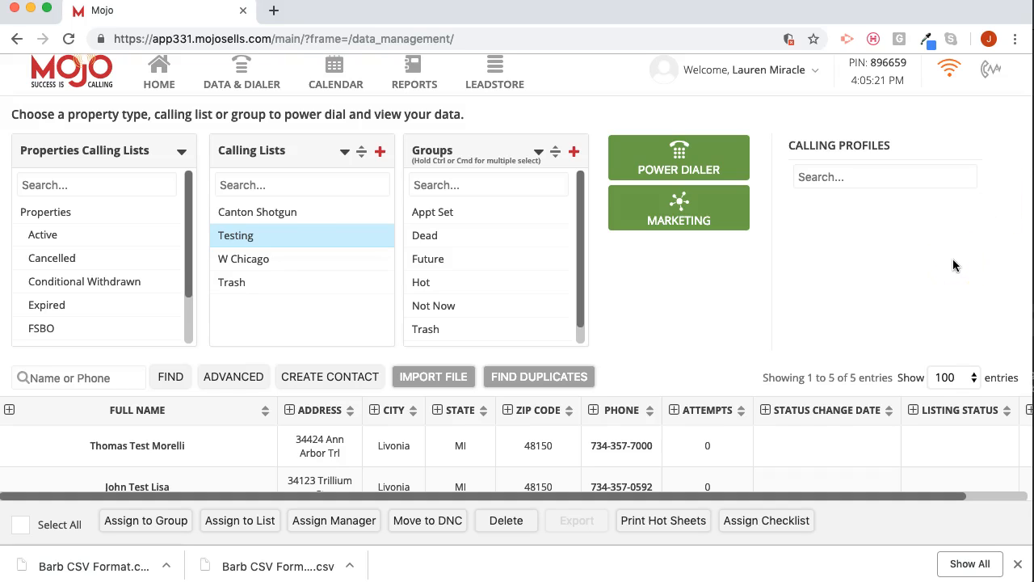
{"action": "scroll", "coordinate": [699, 372], "scroll_direction": "down", "scroll_amount": 3}
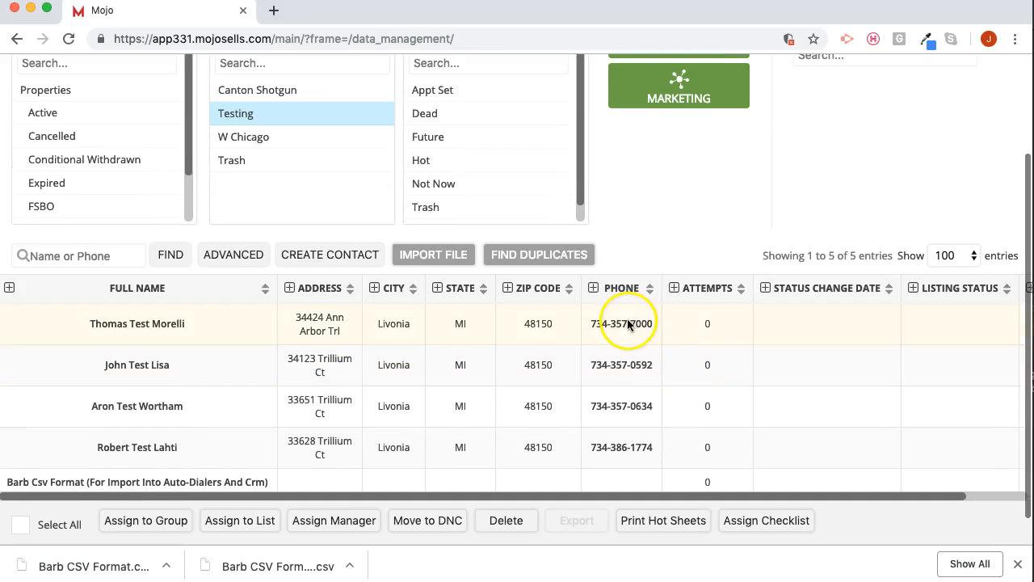
{"action": "scroll", "coordinate": [479, 408], "scroll_direction": "down", "scroll_amount": 1}
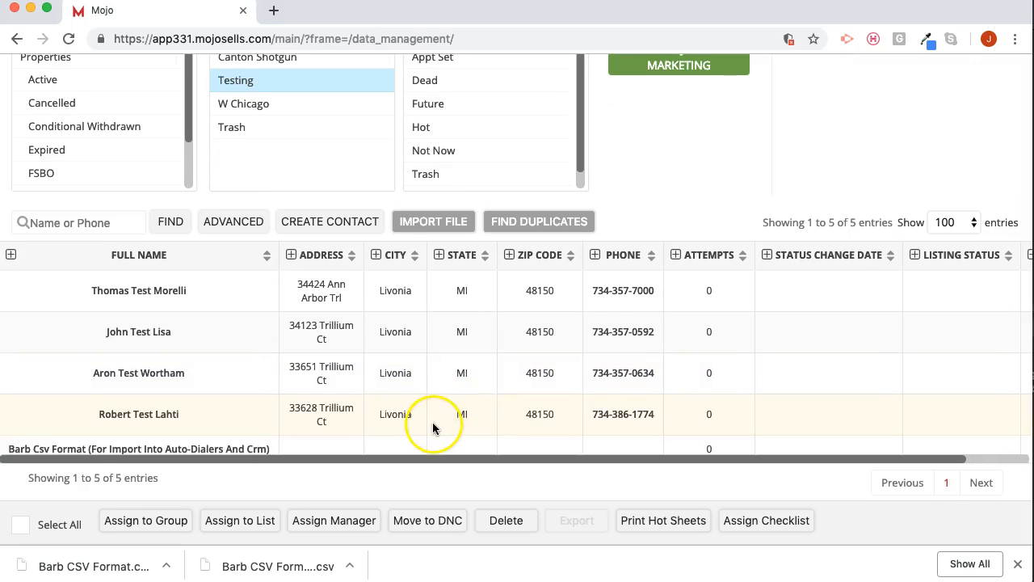
{"action": "scroll", "coordinate": [686, 216], "scroll_direction": "up", "scroll_amount": 4}
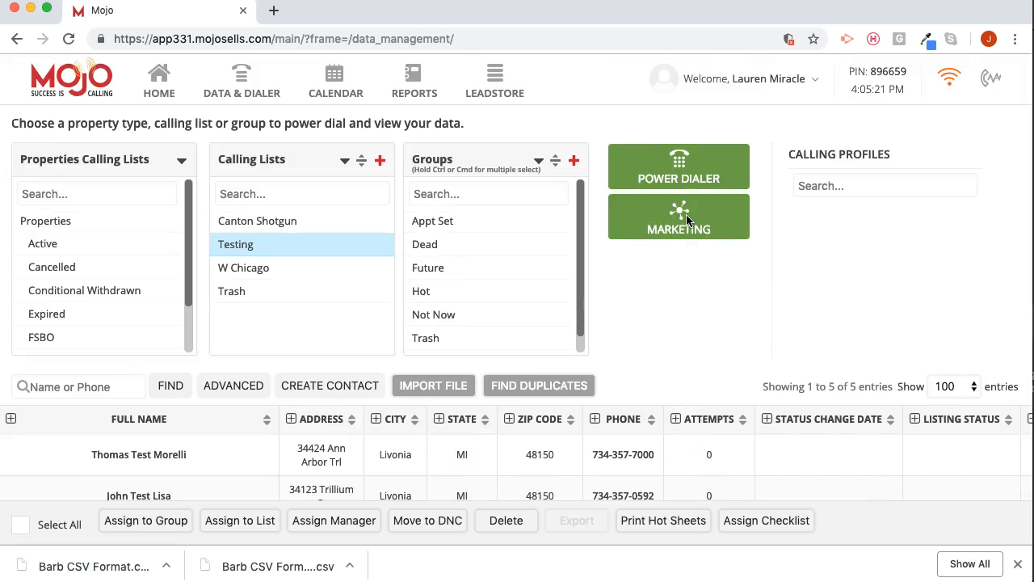
- Run the Power Dialer on the Testing list again and pause the dialing
{"action": "scroll", "coordinate": [677, 338], "scroll_direction": "down", "scroll_amount": 4}
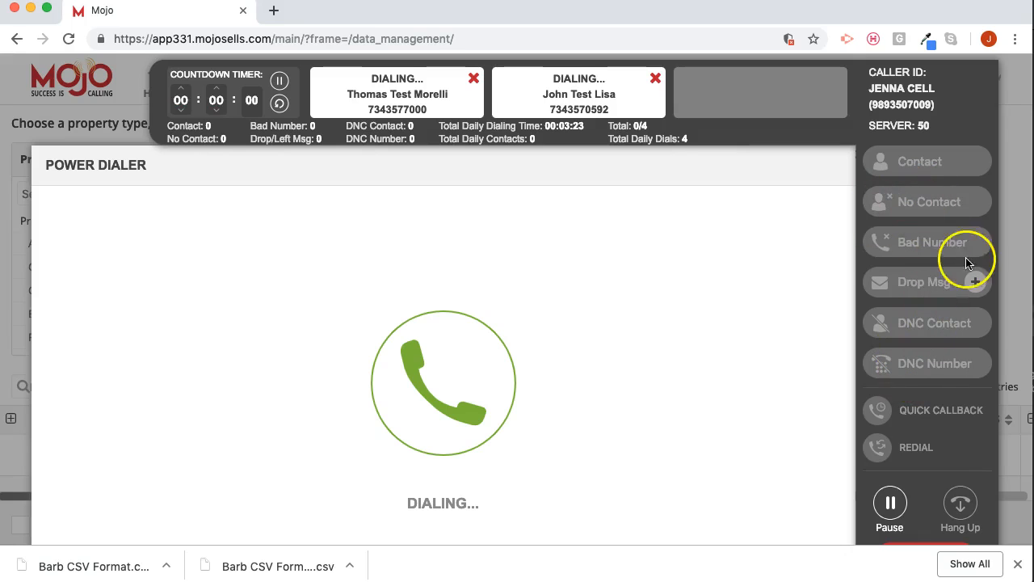
{"action": "left_click", "coordinate": [890, 503]}
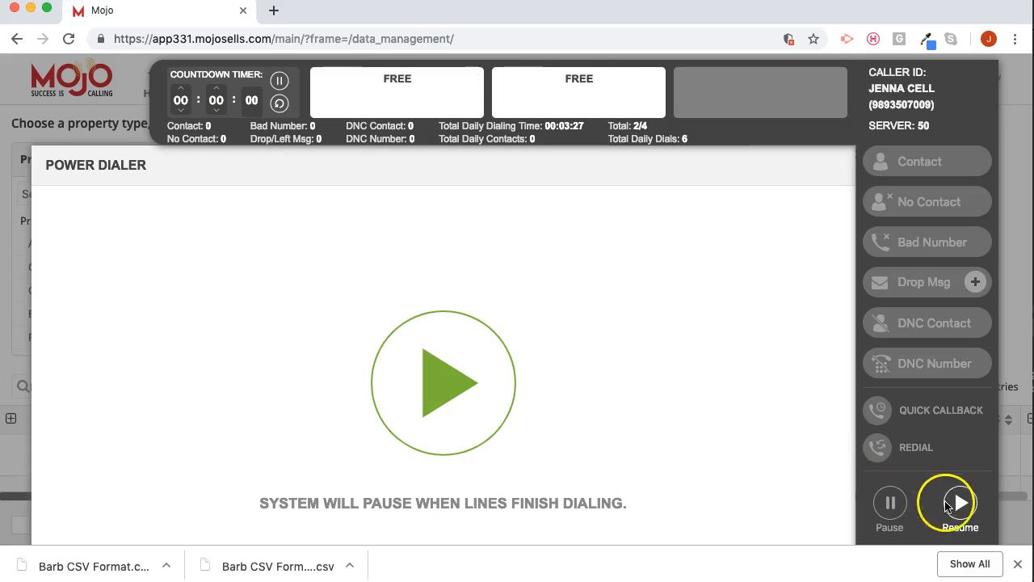
{"action": "scroll", "coordinate": [736, 461], "scroll_direction": "down", "scroll_amount": 2}
{"action": "scroll", "coordinate": [735, 464], "scroll_direction": "up", "scroll_amount": 2}
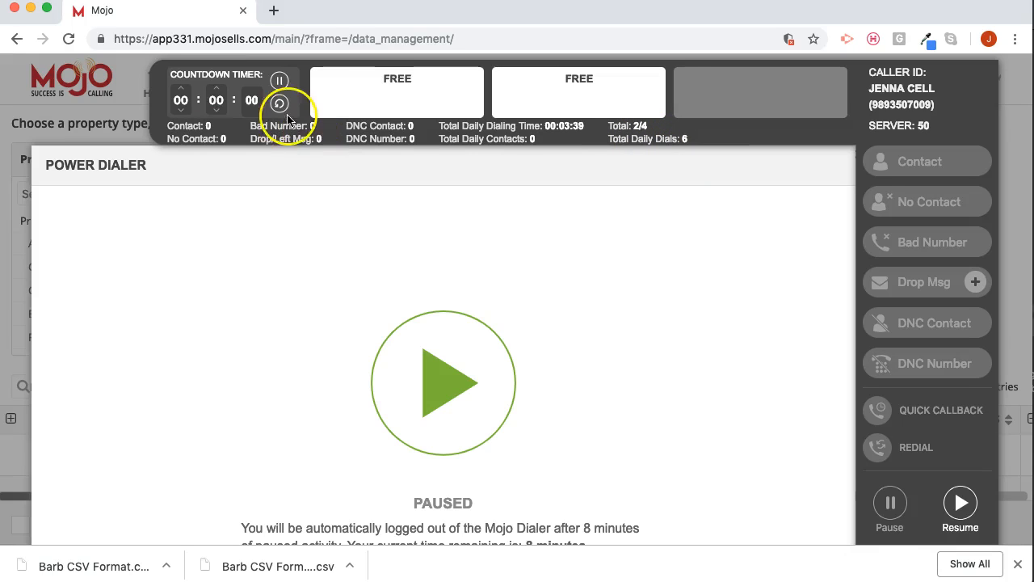
- Set a 3-minute countdown on the session timer and resume dialing the remaining contacts
{"action": "left_click", "coordinate": [216, 88]}
{"action": "left_click", "coordinate": [217, 87]}
{"action": "left_click", "coordinate": [216, 87]}
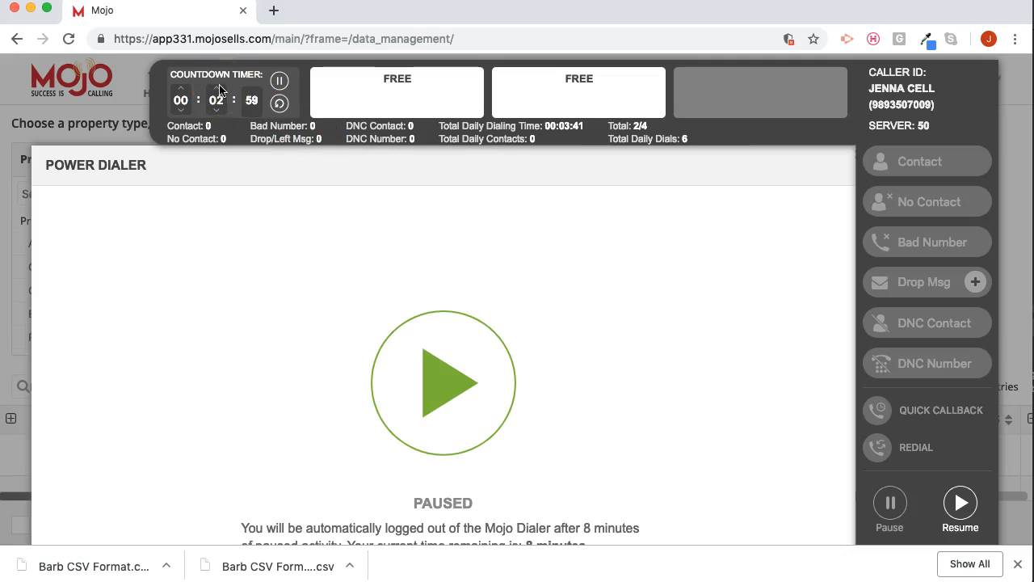
{"action": "left_click", "coordinate": [484, 360]}
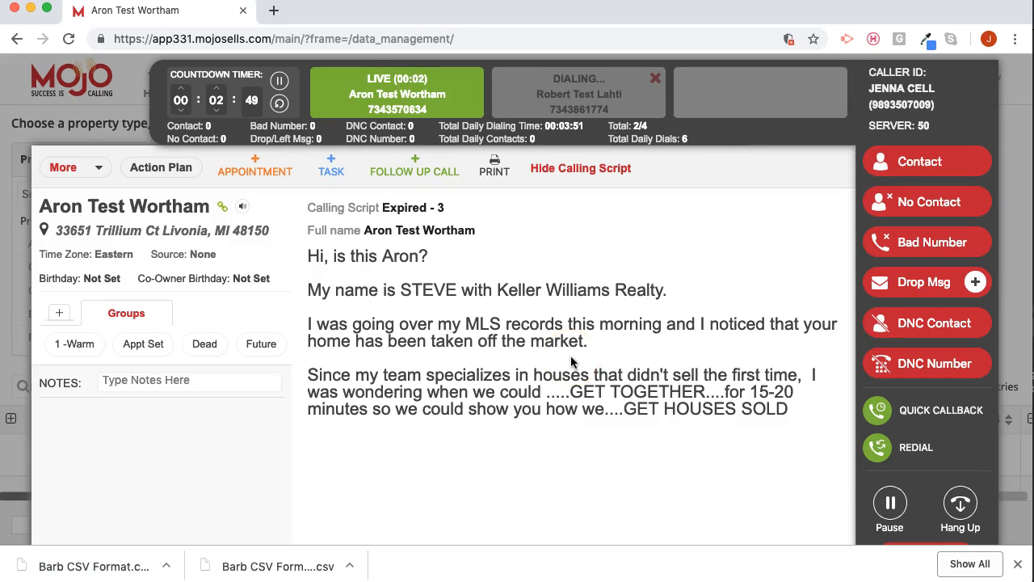
- Drop the preset voicemail message on the live call and reset the countdown timer as the session ends
{"action": "left_click", "coordinate": [936, 287]}
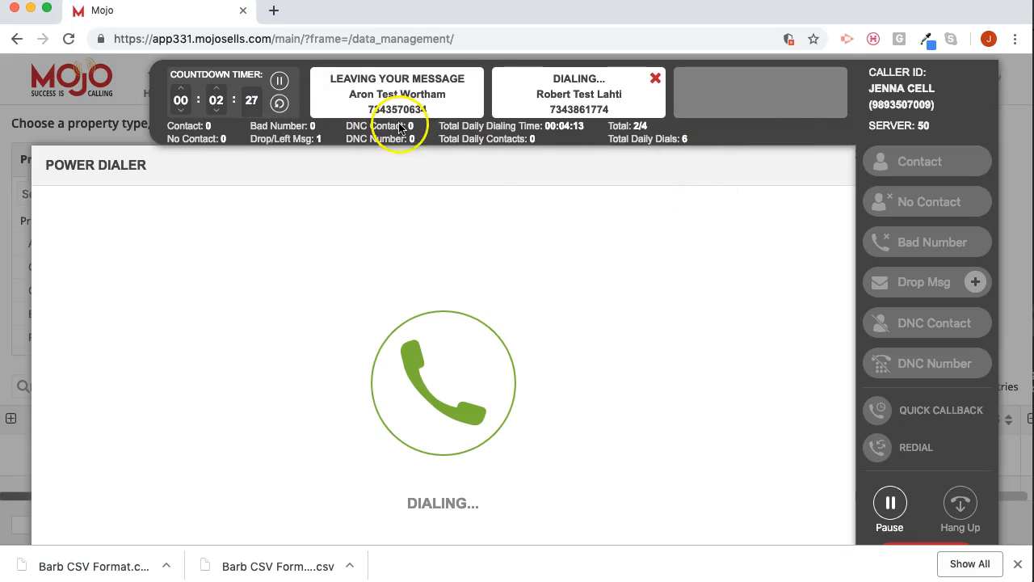
{"action": "left_click", "coordinate": [278, 102]}
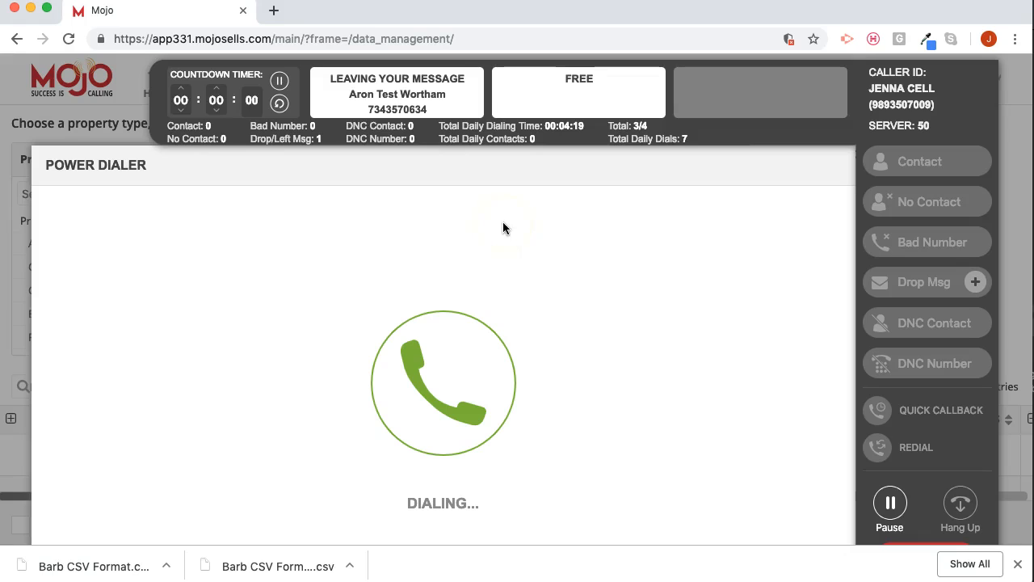
{"action": "left_click", "coordinate": [279, 103]}
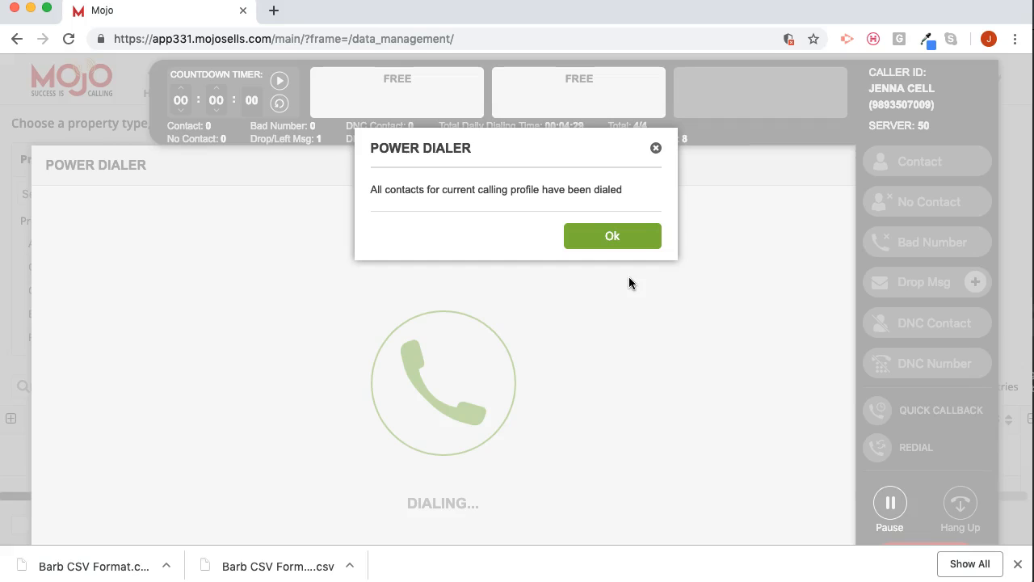
{"action": "left_click", "coordinate": [603, 234]}
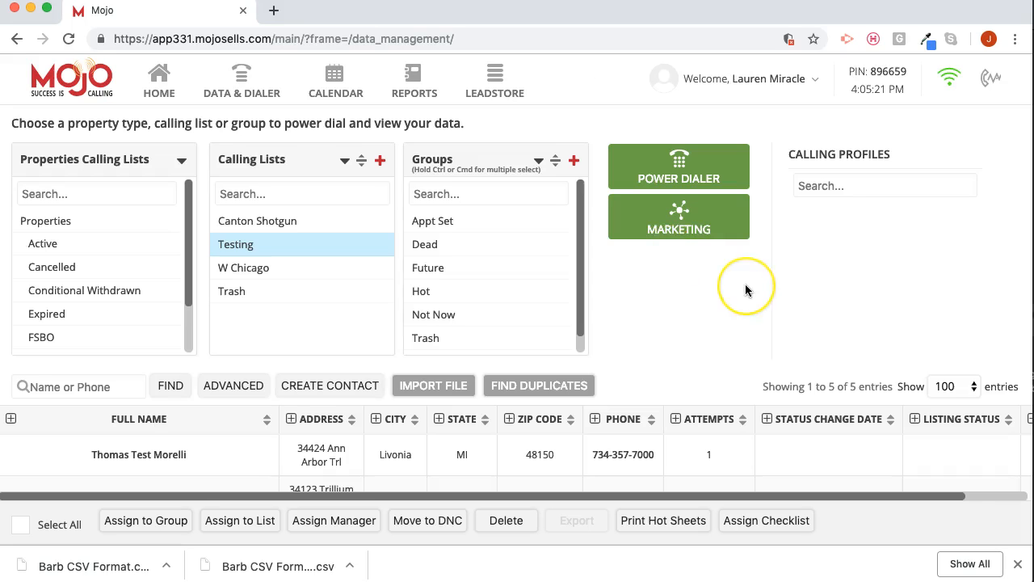
- Check the Testing list's attempts and start another Power Dialer session with the same call settings
{"action": "scroll", "coordinate": [745, 287], "scroll_direction": "down", "scroll_amount": 4}
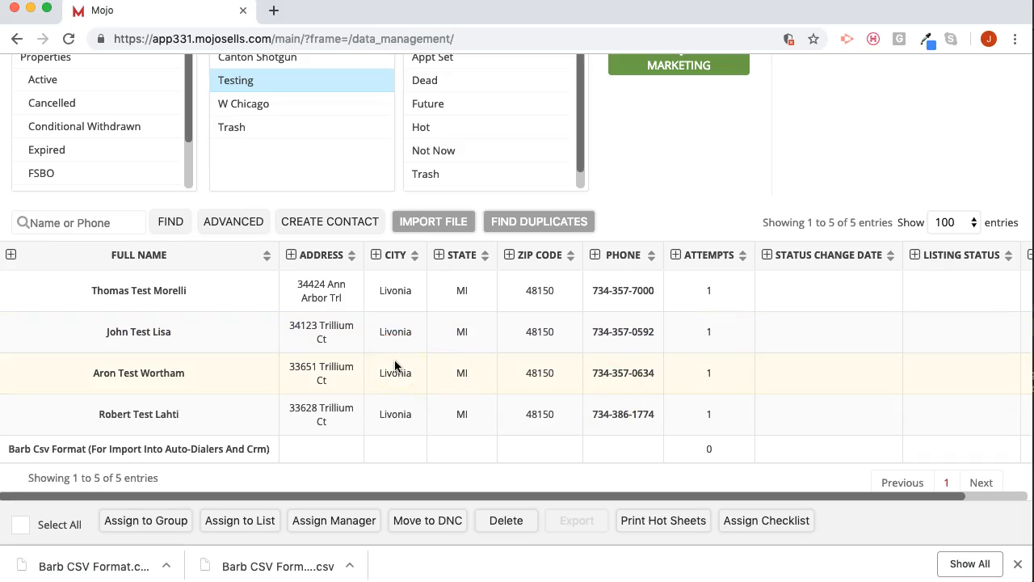
{"action": "scroll", "coordinate": [710, 174], "scroll_direction": "up", "scroll_amount": 3}
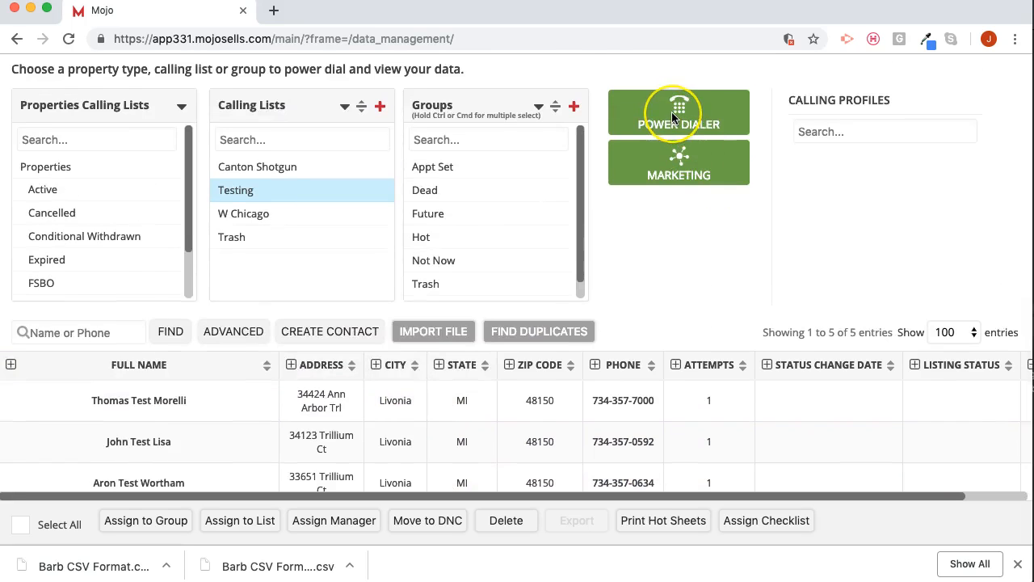
{"action": "left_click", "coordinate": [671, 112]}
{"action": "scroll", "coordinate": [749, 403], "scroll_direction": "down", "scroll_amount": 2}
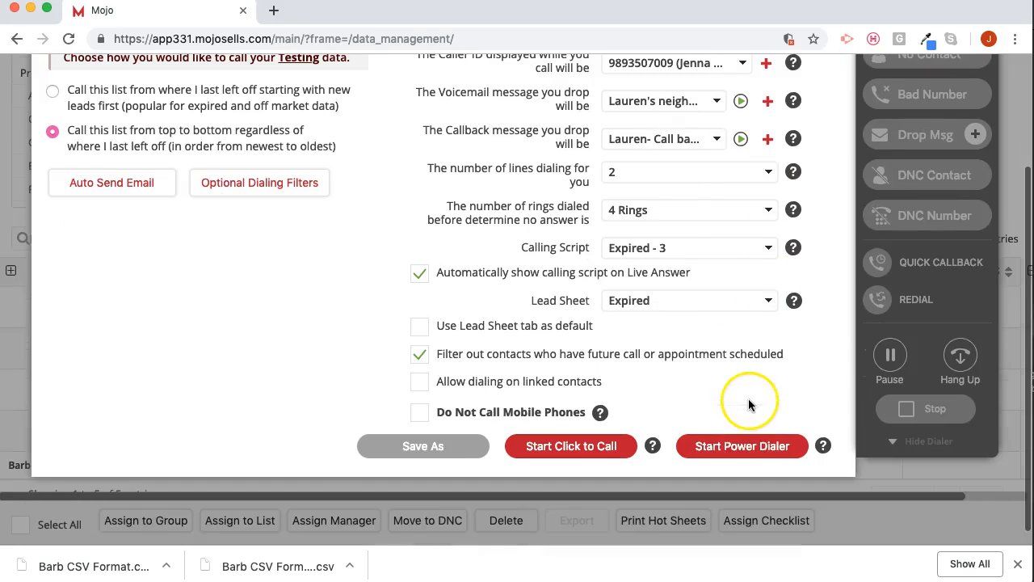
{"action": "left_click", "coordinate": [744, 446]}
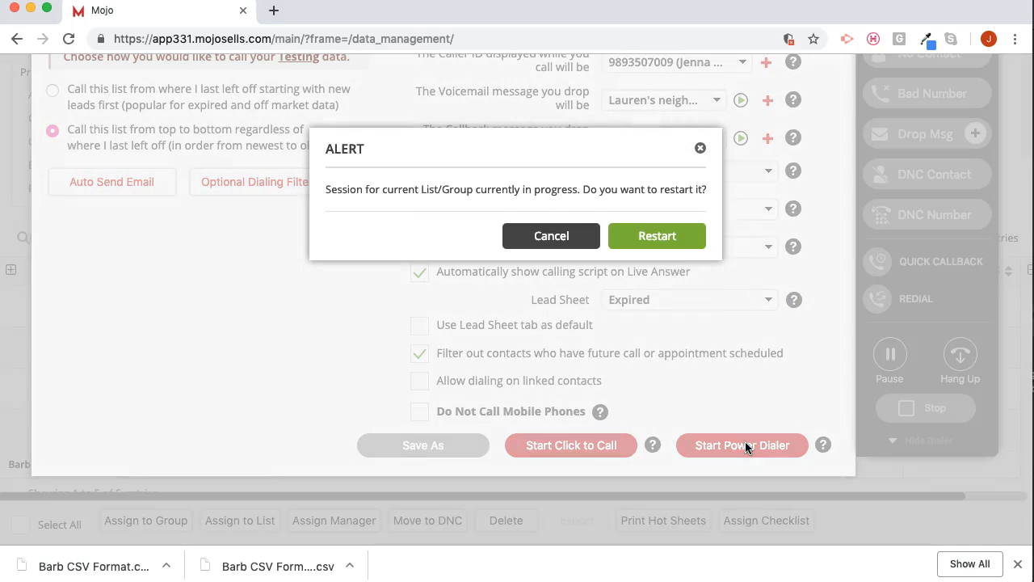
{"action": "left_click", "coordinate": [684, 234]}
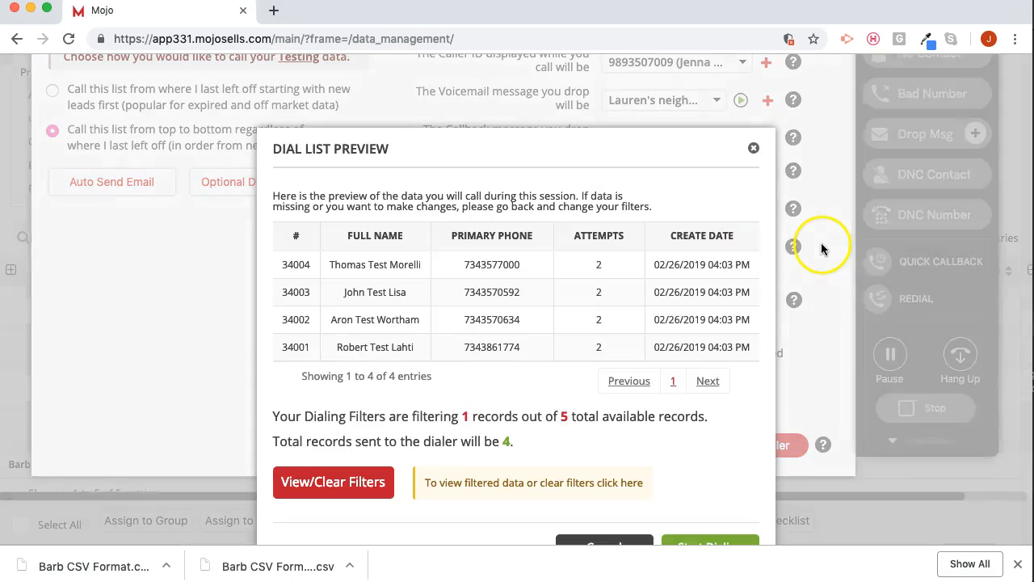
{"action": "scroll", "coordinate": [700, 456], "scroll_direction": "down", "scroll_amount": 1}
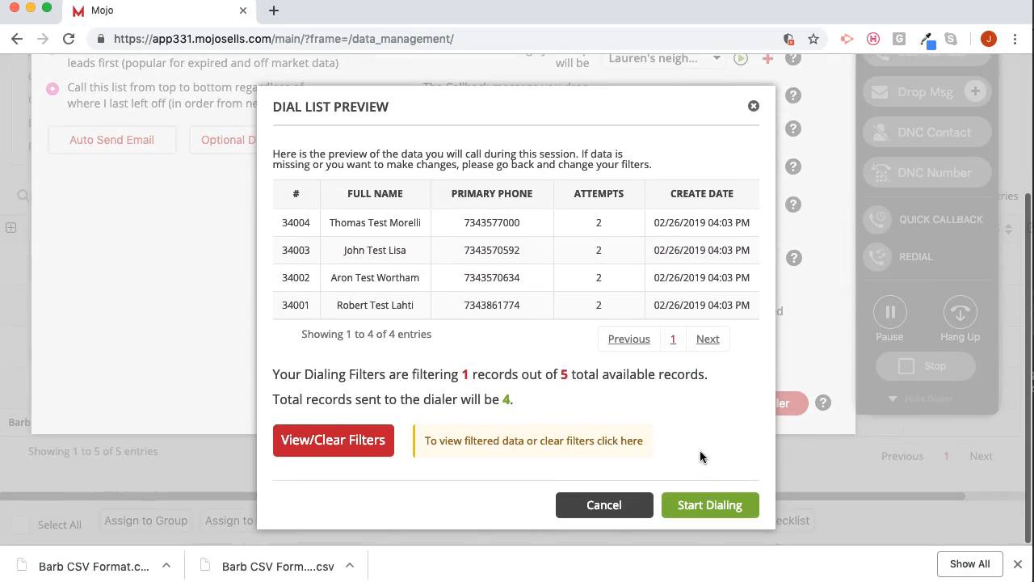
{"action": "left_click", "coordinate": [716, 507]}
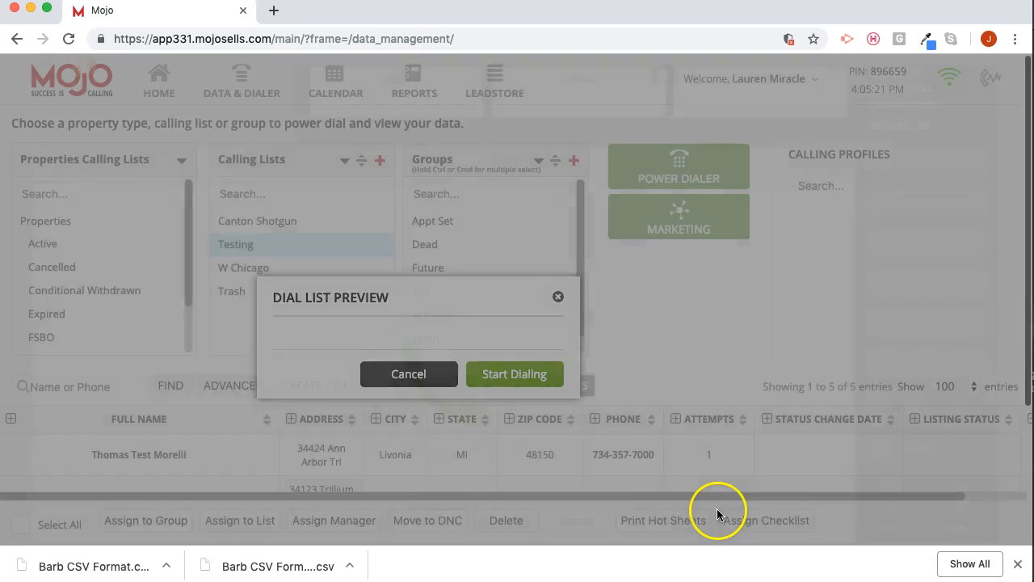
{"action": "left_click", "coordinate": [443, 394]}
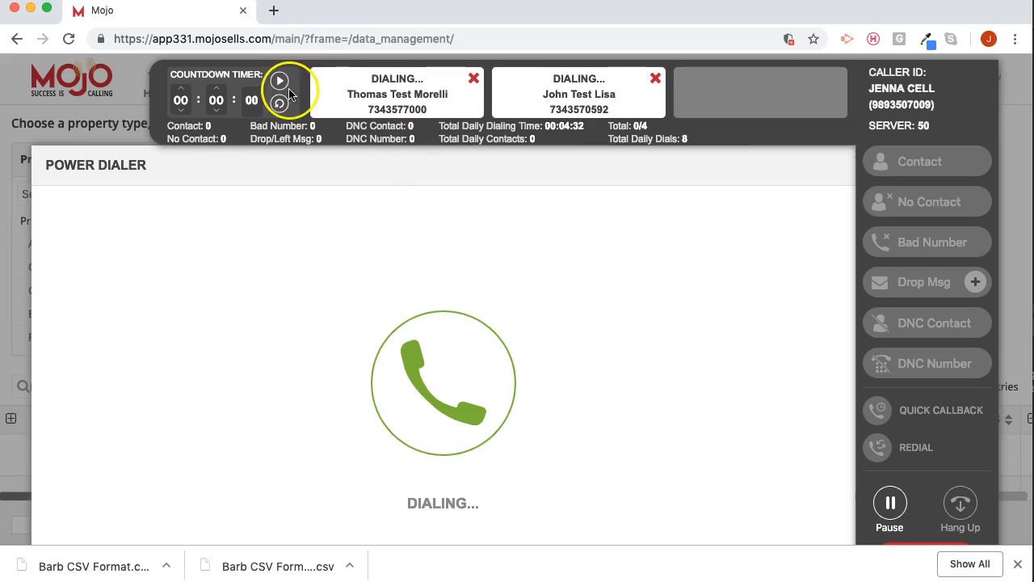
- Set the session countdown timer to about 30 minutes while the lines are dialing
{"action": "left_click", "coordinate": [218, 110]}
{"action": "left_click", "coordinate": [218, 110]}
{"action": "left_click", "coordinate": [218, 111]}
{"action": "left_click", "coordinate": [217, 111]}
{"action": "left_click", "coordinate": [216, 112]}
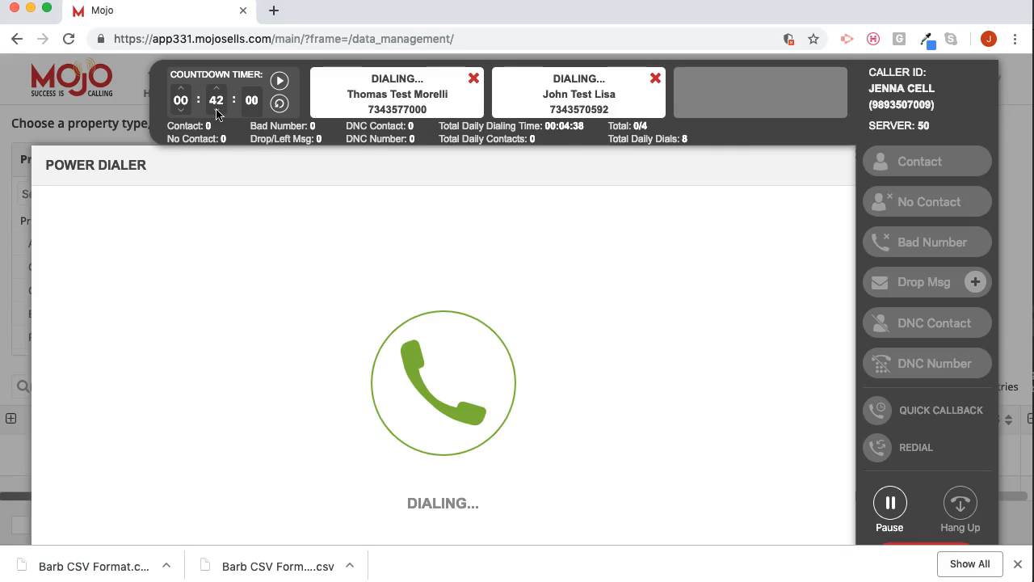
{"action": "left_click", "coordinate": [216, 111]}
{"action": "left_click", "coordinate": [216, 111]}
{"action": "left_click", "coordinate": [216, 110]}
{"action": "left_click", "coordinate": [217, 112]}
{"action": "left_click", "coordinate": [217, 111]}
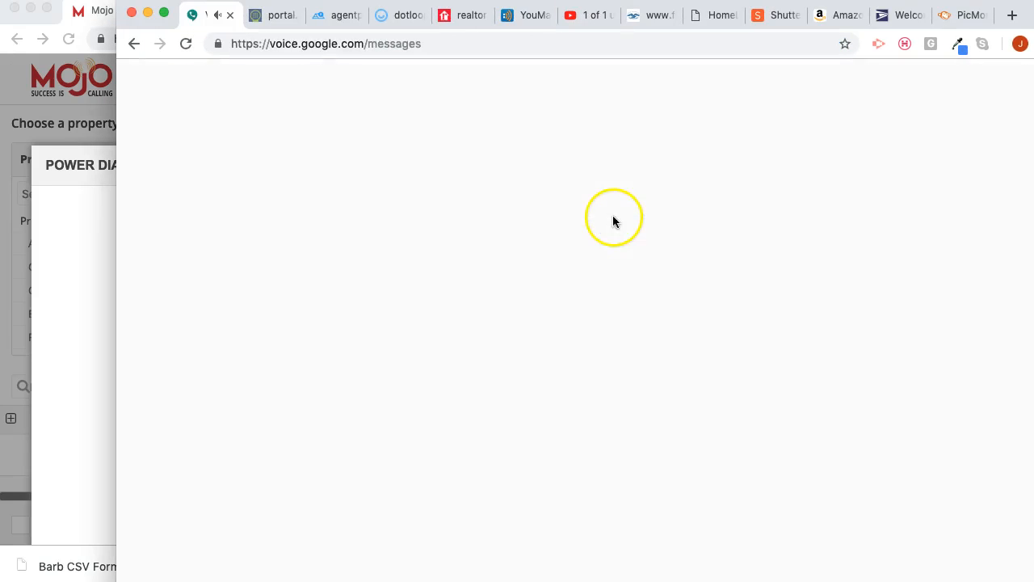
- Minimize the Google Voice window and lower the running countdown timer to 22 minutes in the dialer
{"action": "left_click", "coordinate": [885, 520]}
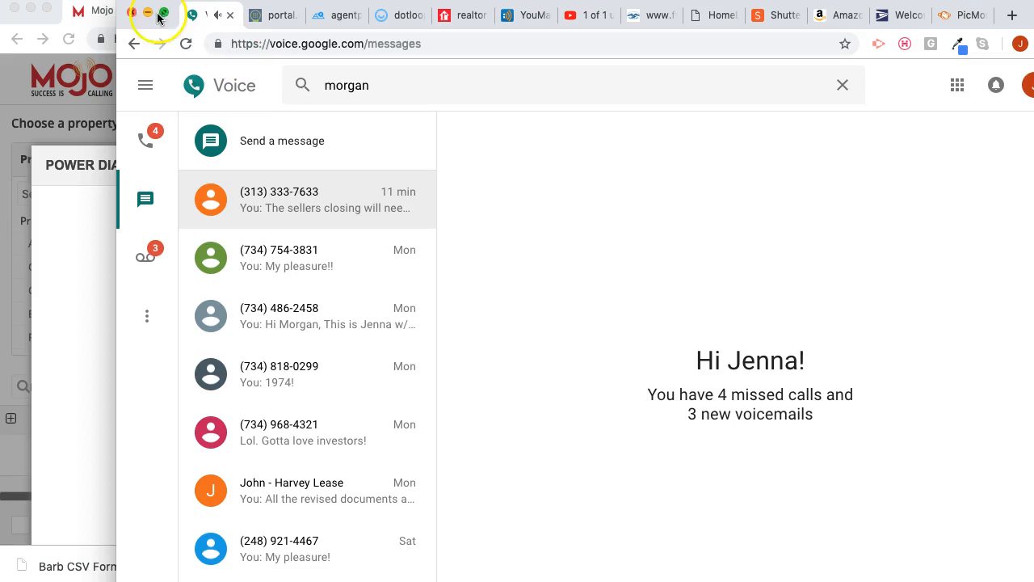
{"action": "left_click", "coordinate": [148, 15]}
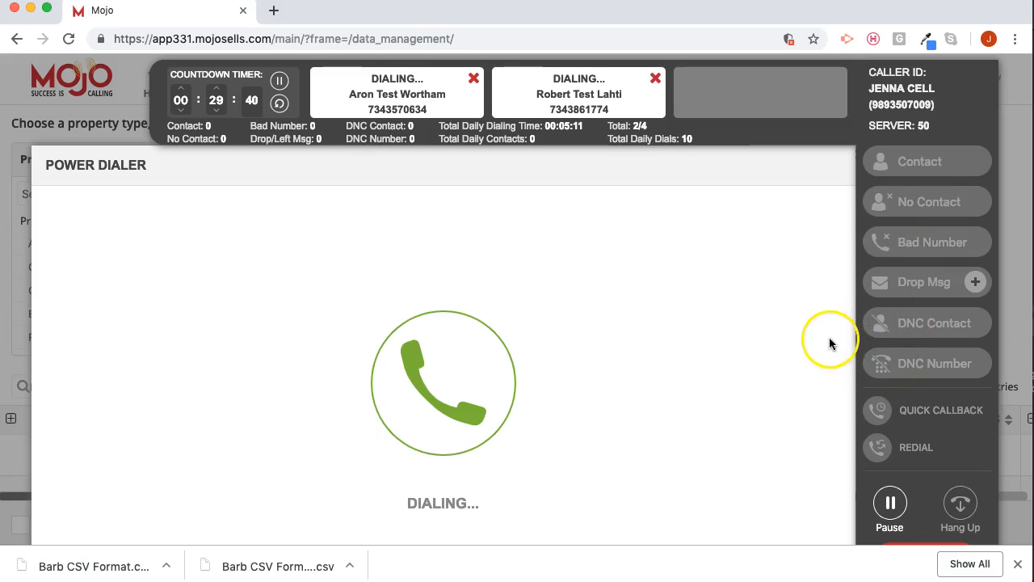
{"action": "left_click", "coordinate": [215, 111]}
{"action": "left_click", "coordinate": [216, 112]}
{"action": "left_click", "coordinate": [215, 112]}
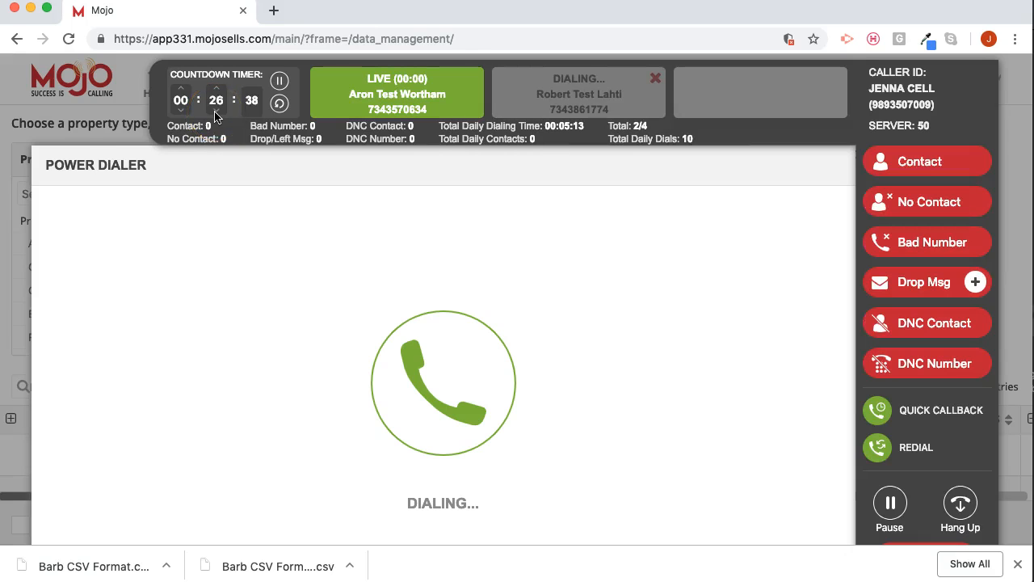
{"action": "left_click", "coordinate": [215, 112]}
{"action": "left_click", "coordinate": [216, 112]}
{"action": "left_click", "coordinate": [215, 112]}
{"action": "left_click", "coordinate": [216, 111]}
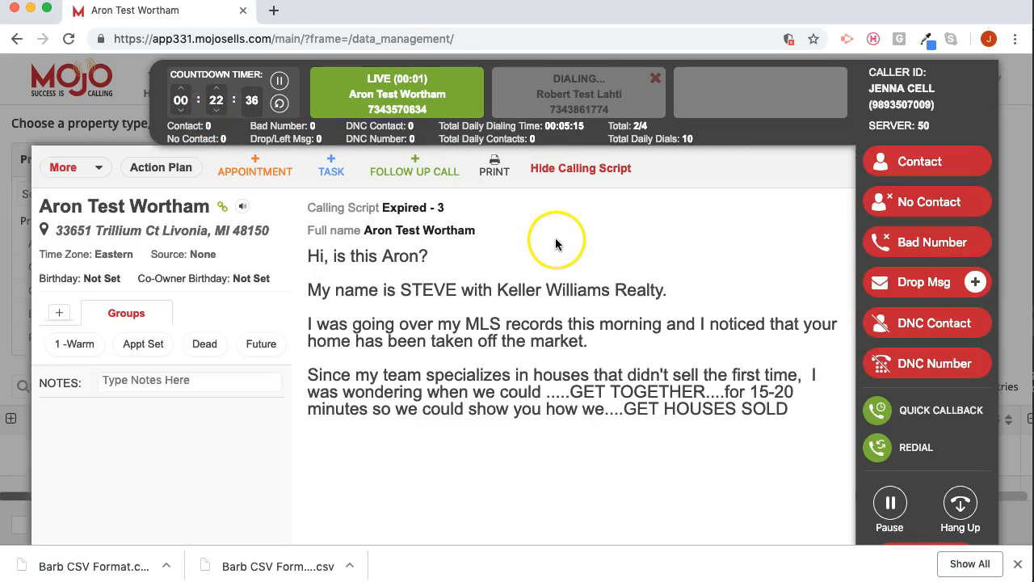
- Finish the live call by dropping the neighborhood farming message, and check the attempts in the Testing list
{"action": "left_click", "coordinate": [976, 283]}
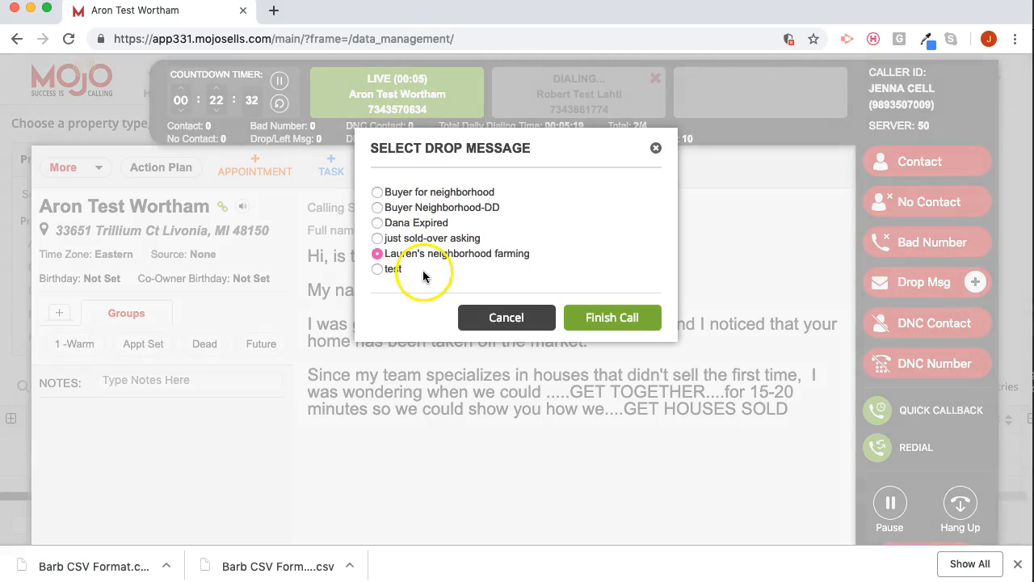
{"action": "left_click", "coordinate": [614, 317]}
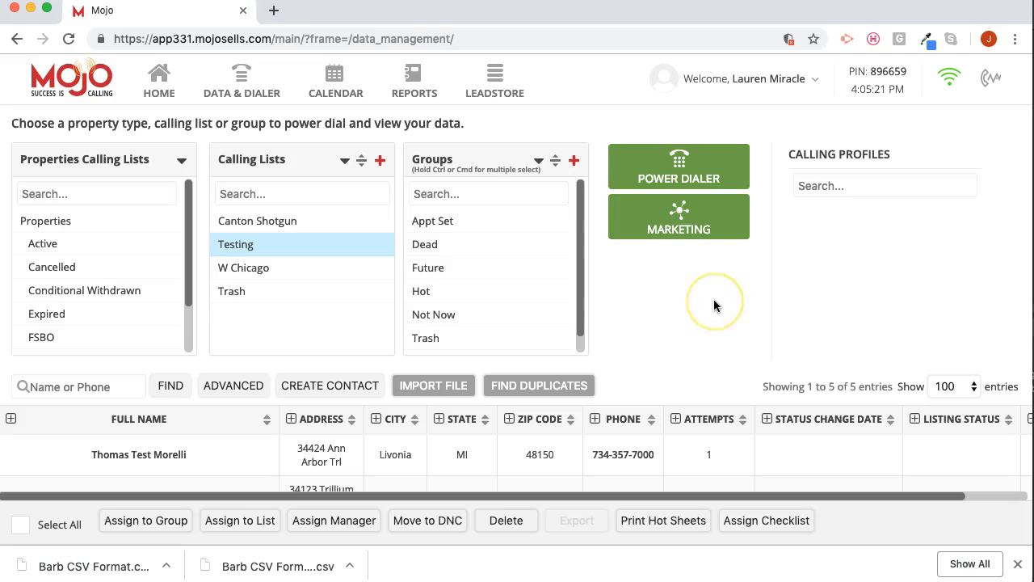
{"action": "scroll", "coordinate": [713, 305], "scroll_direction": "down", "scroll_amount": 3}
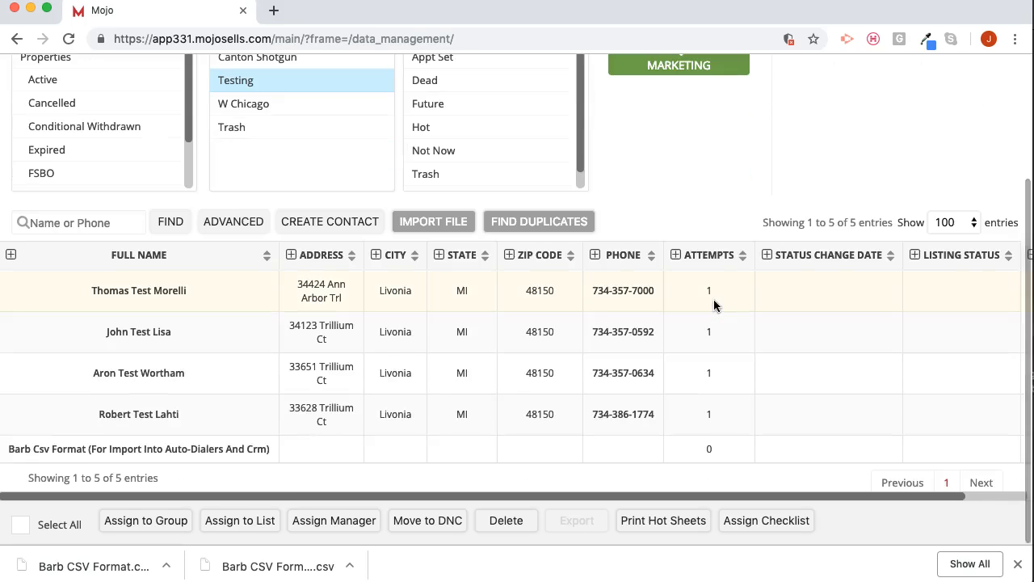
{"action": "scroll", "coordinate": [713, 305], "scroll_direction": "up", "scroll_amount": 3}
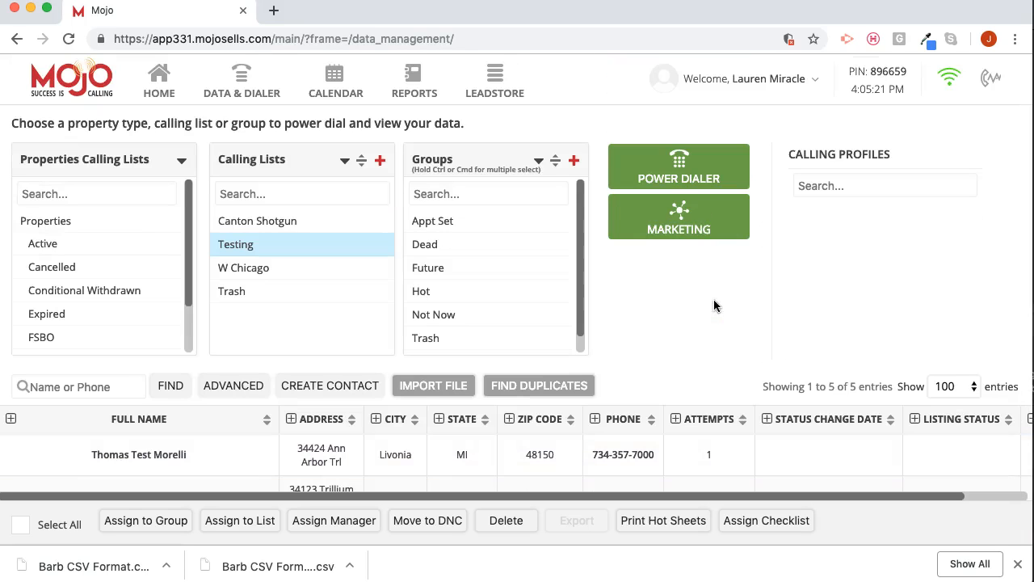